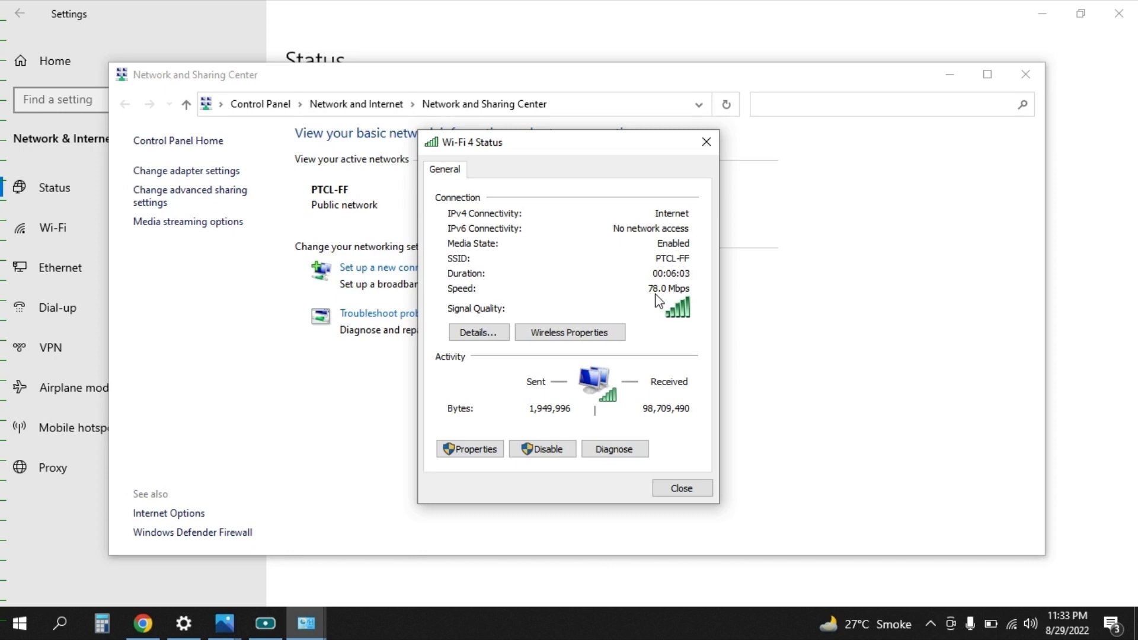
Close the Wi-Fi 4 Status dialog and minimize Network and Sharing Center and Settings.
left_click(685, 488)
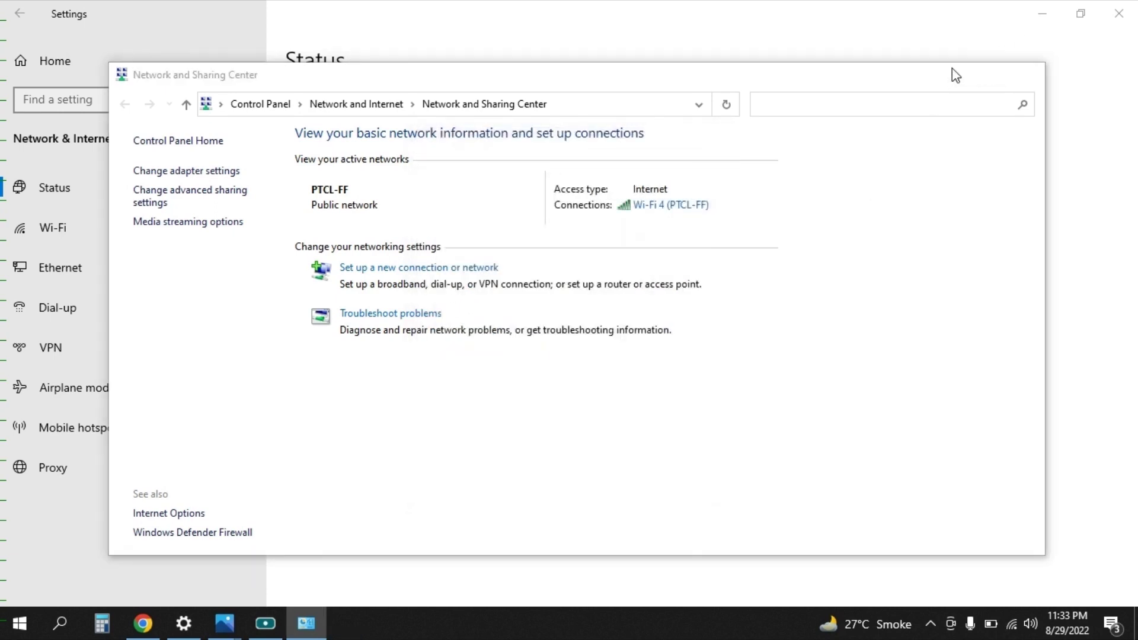
left_click(952, 70)
left_click(1046, 9)
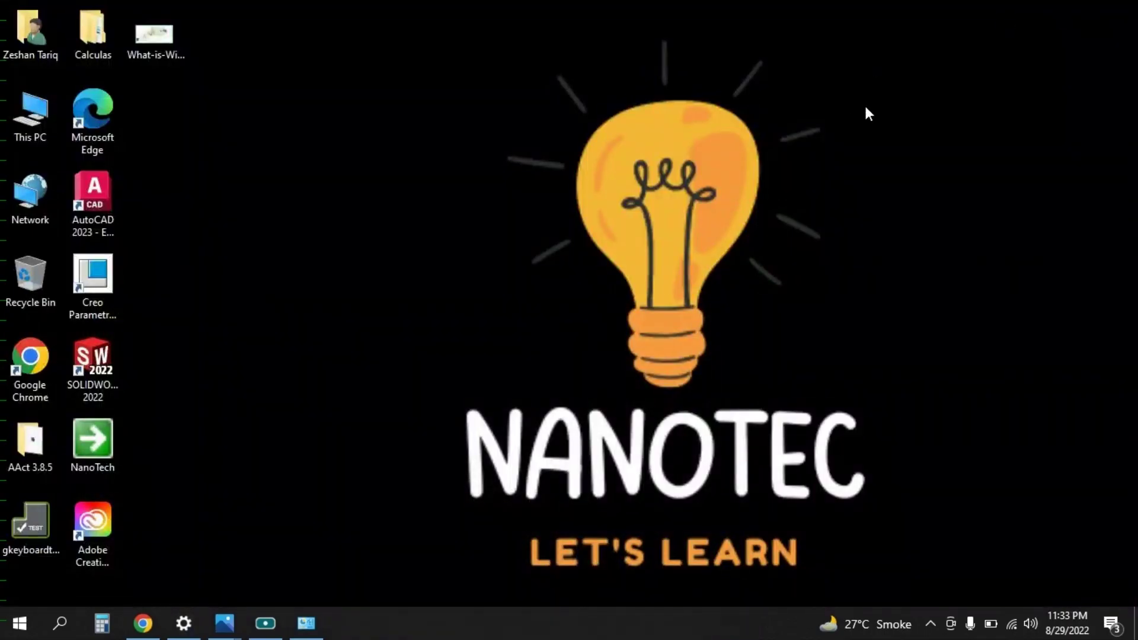
Forget the saved PTCL-FF and TP-Link_301C Wi-Fi networks.
left_click(1012, 623)
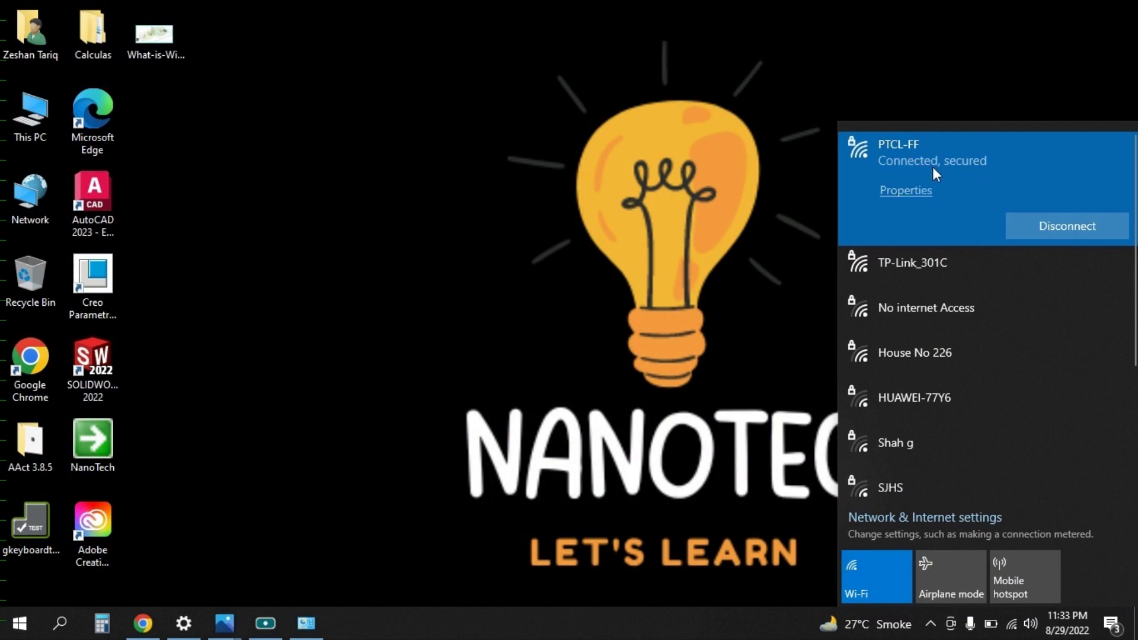
right_click(933, 165)
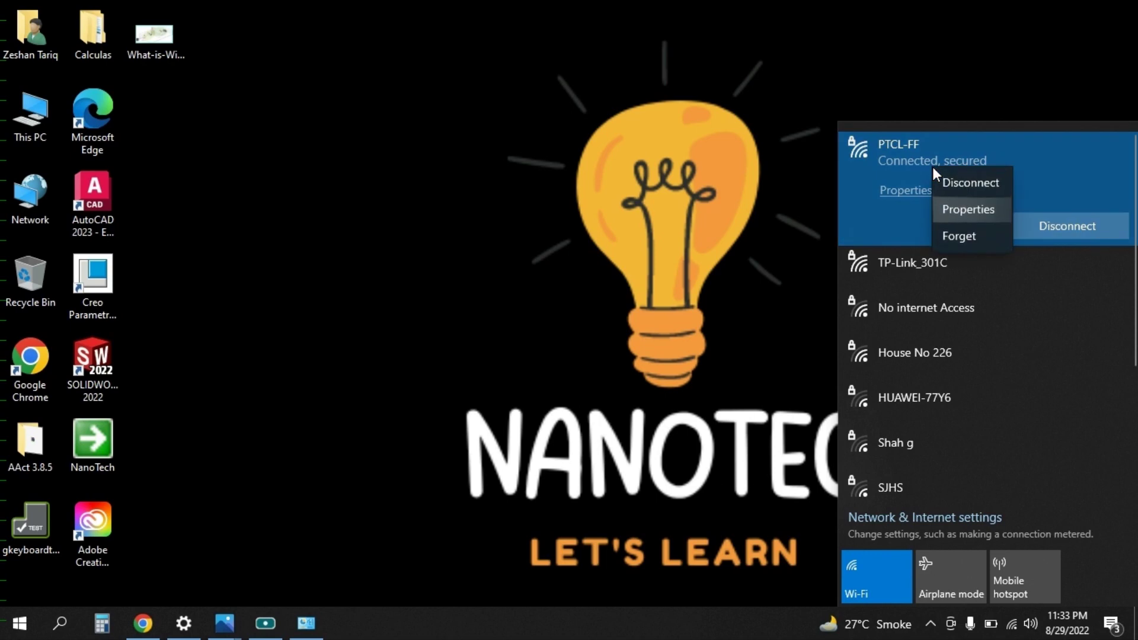
left_click(959, 236)
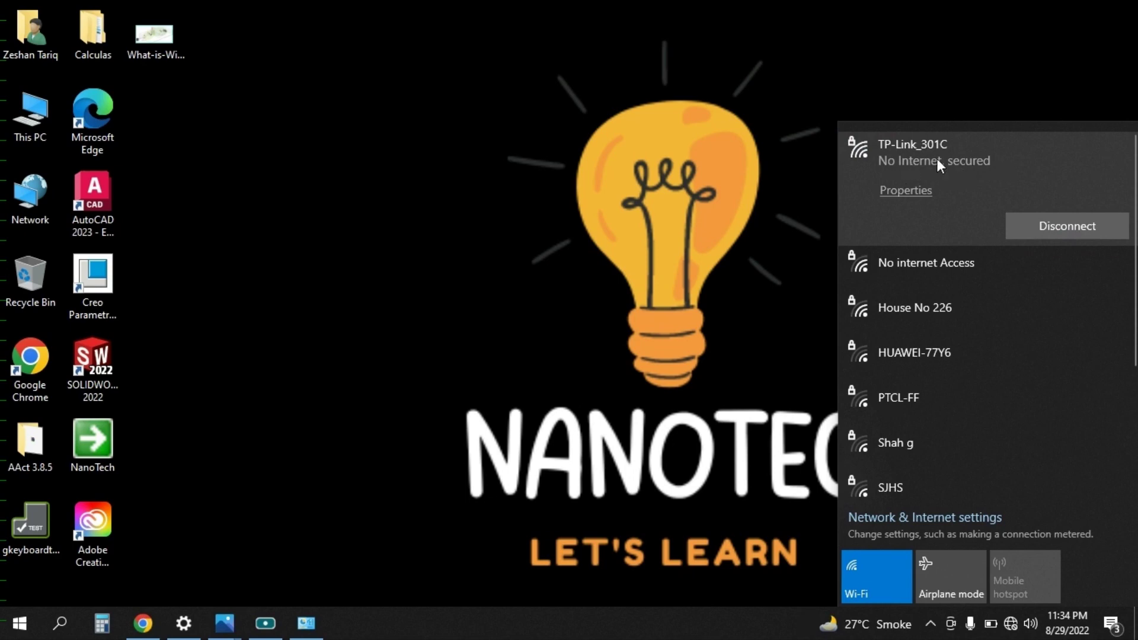
right_click(908, 165)
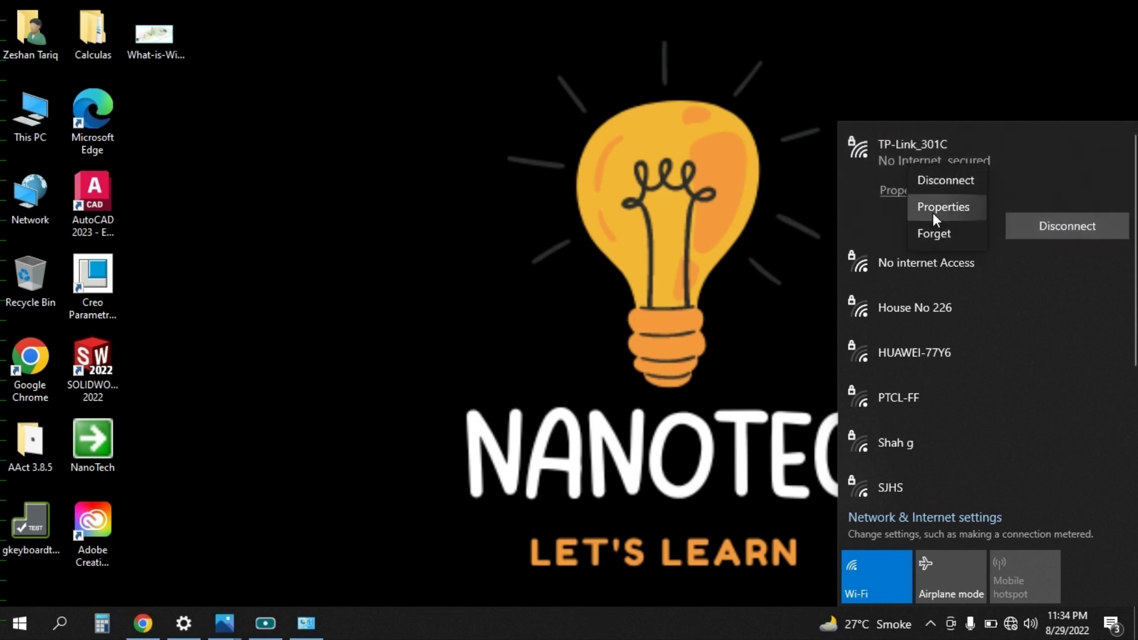
left_click(937, 233)
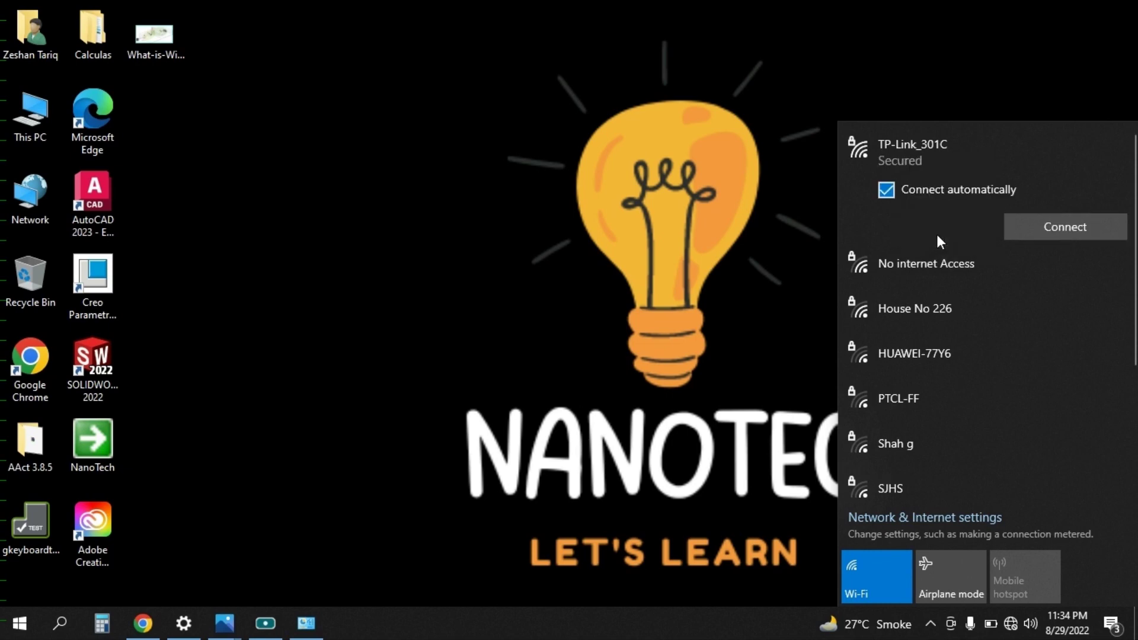
Refresh the desktop and start connecting to TP-Link_301C from the Wi-Fi list.
left_click(496, 183)
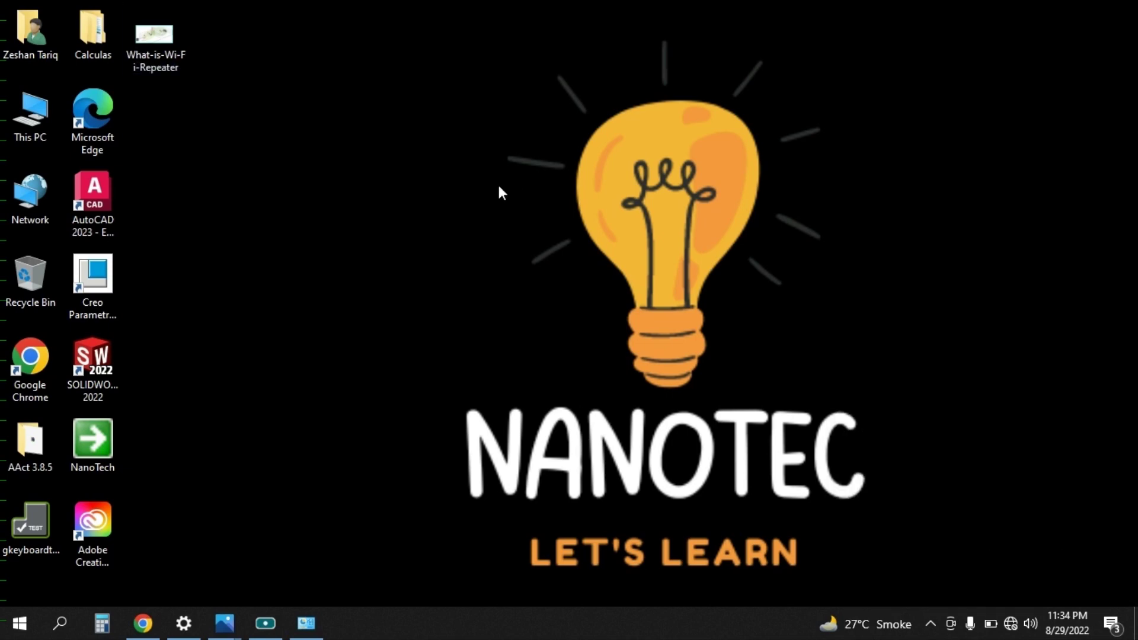
right_click(498, 185)
left_click(540, 236)
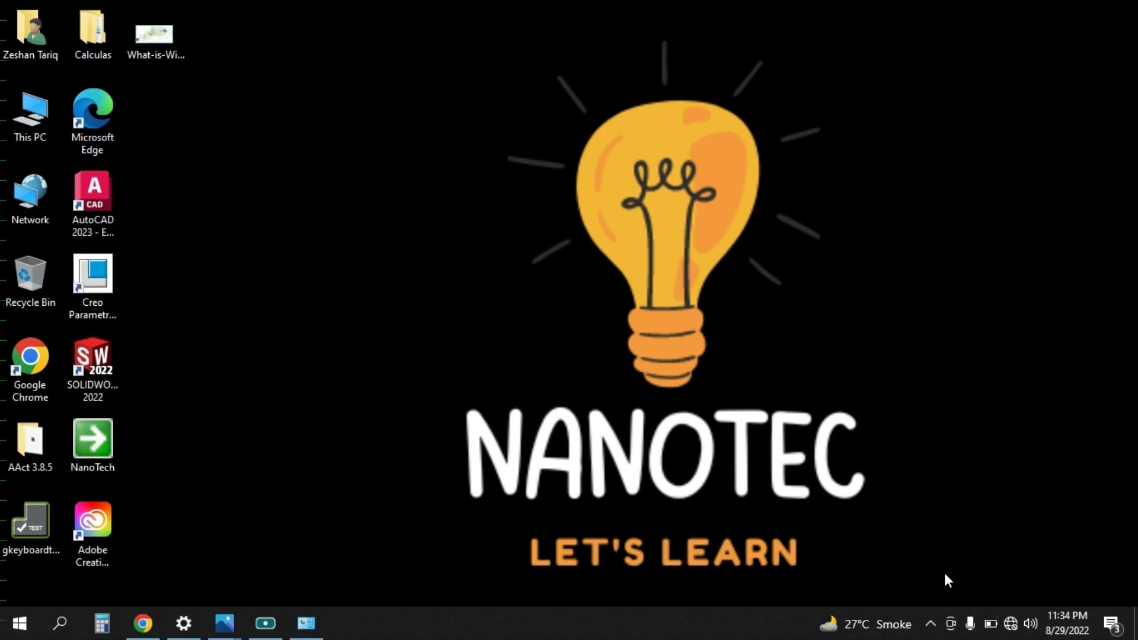
left_click(1010, 624)
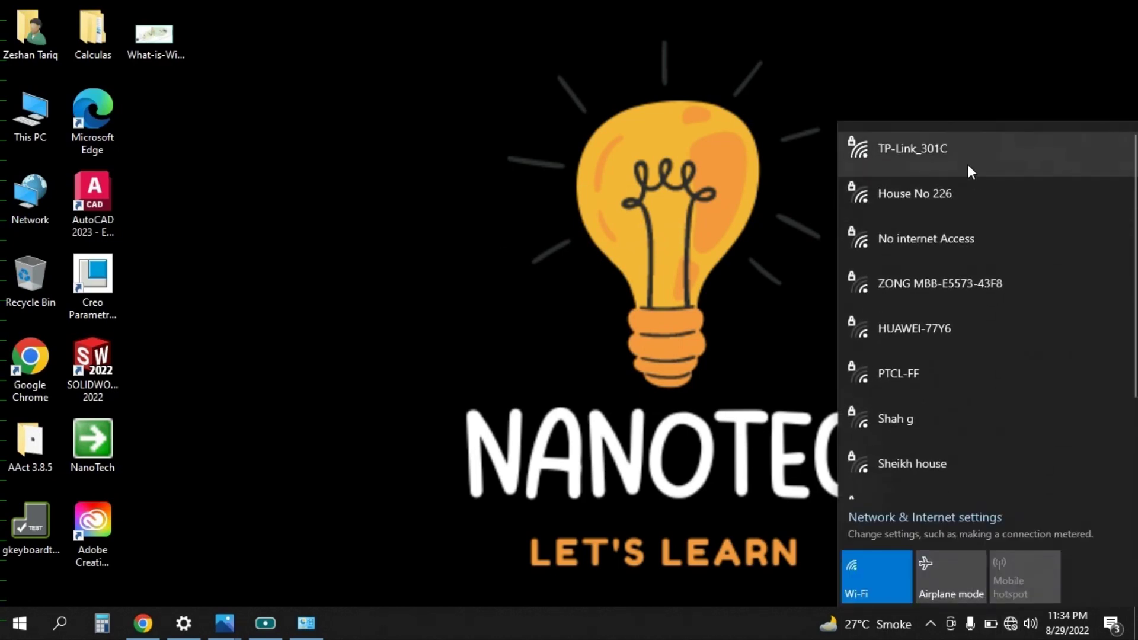
left_click(965, 152)
left_click(1048, 233)
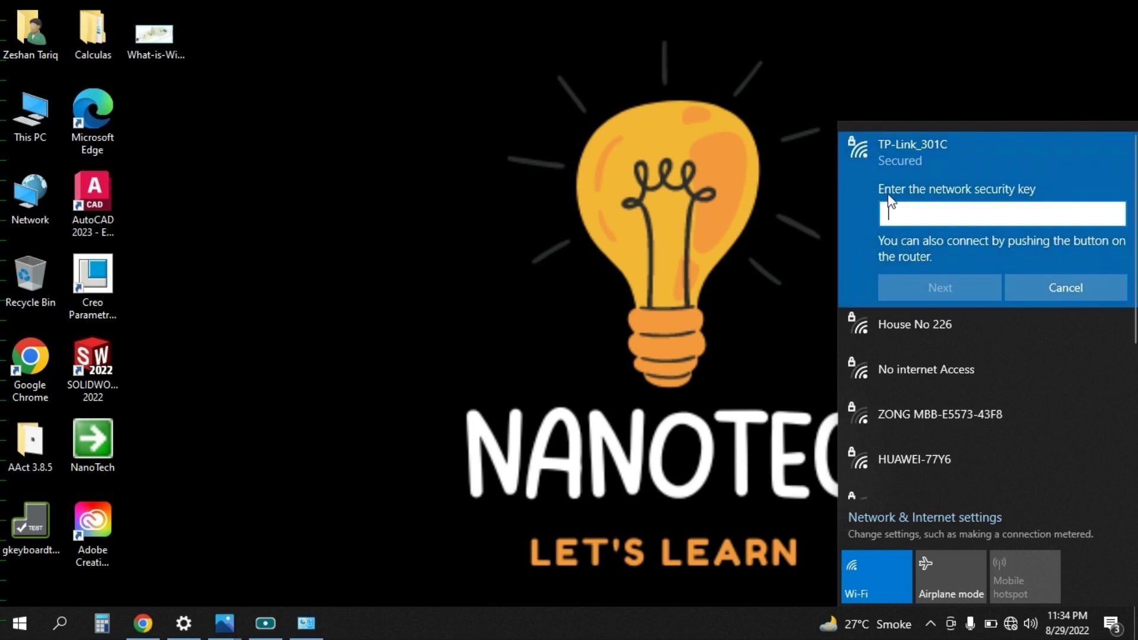
Join TP-Link_301C using the security key from the router label photo, then minimize Photos.
mouse_move(224, 622)
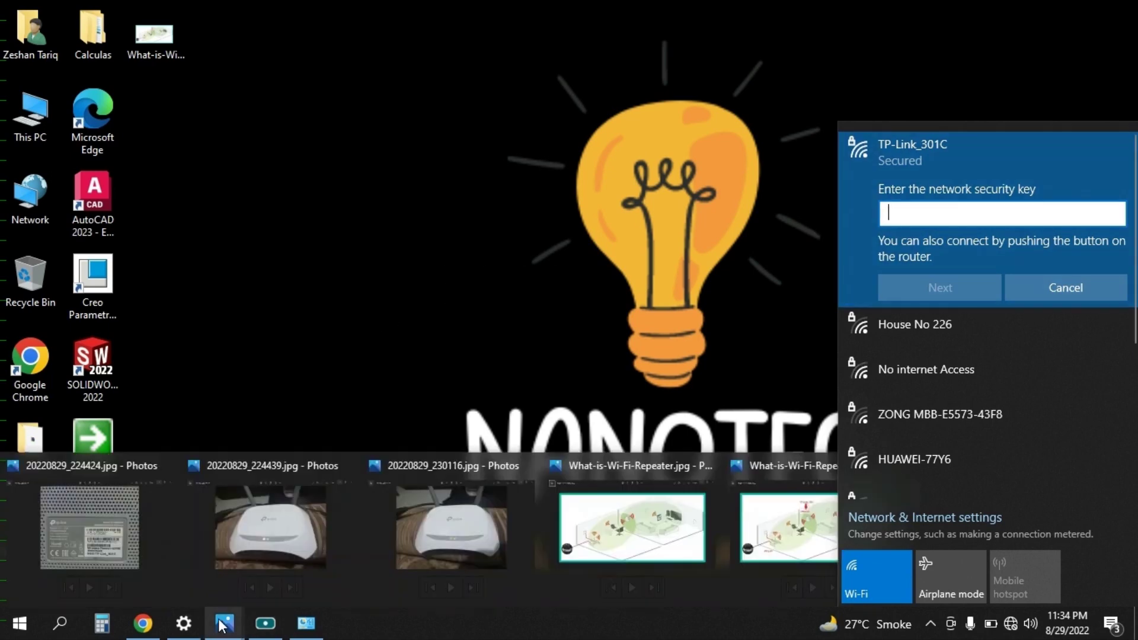
left_click(113, 516)
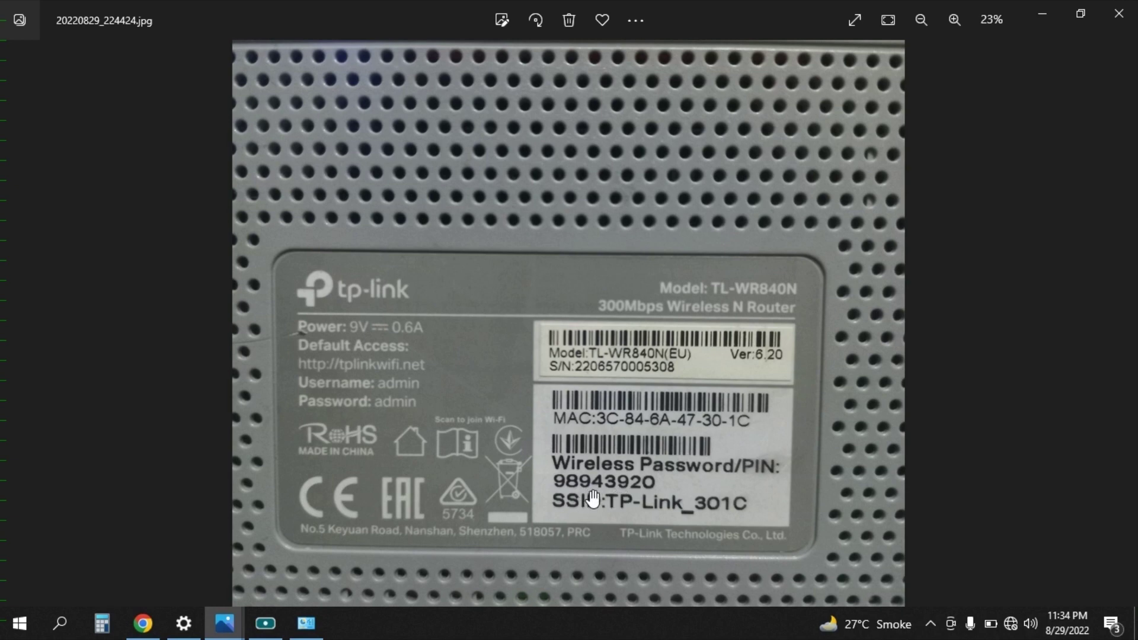
left_click(1011, 623)
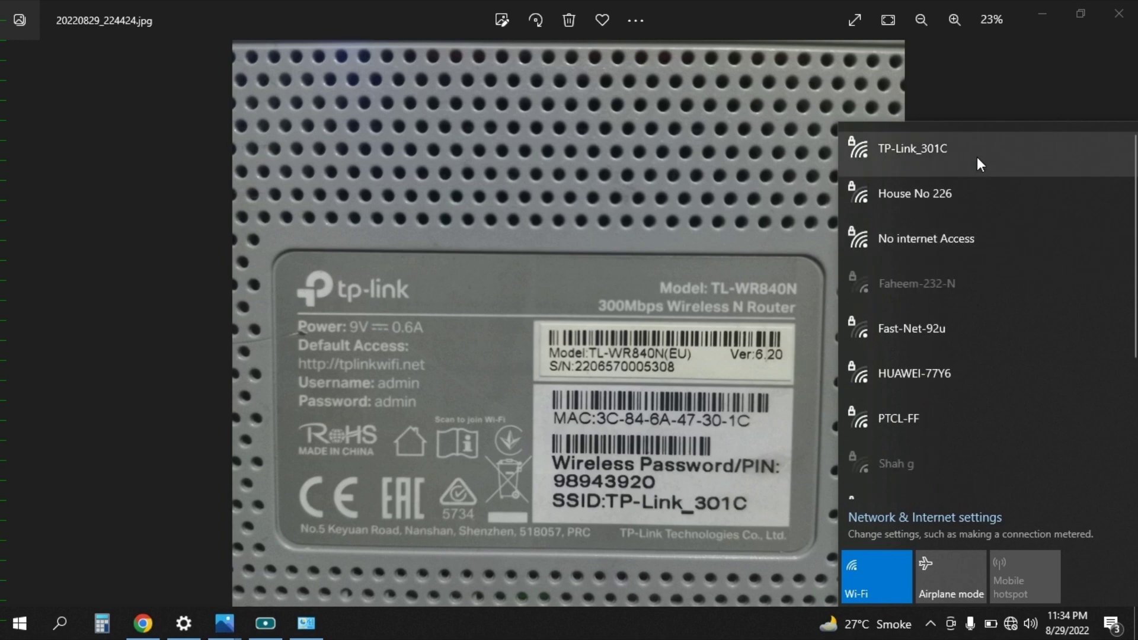
left_click(977, 156)
left_click(1067, 235)
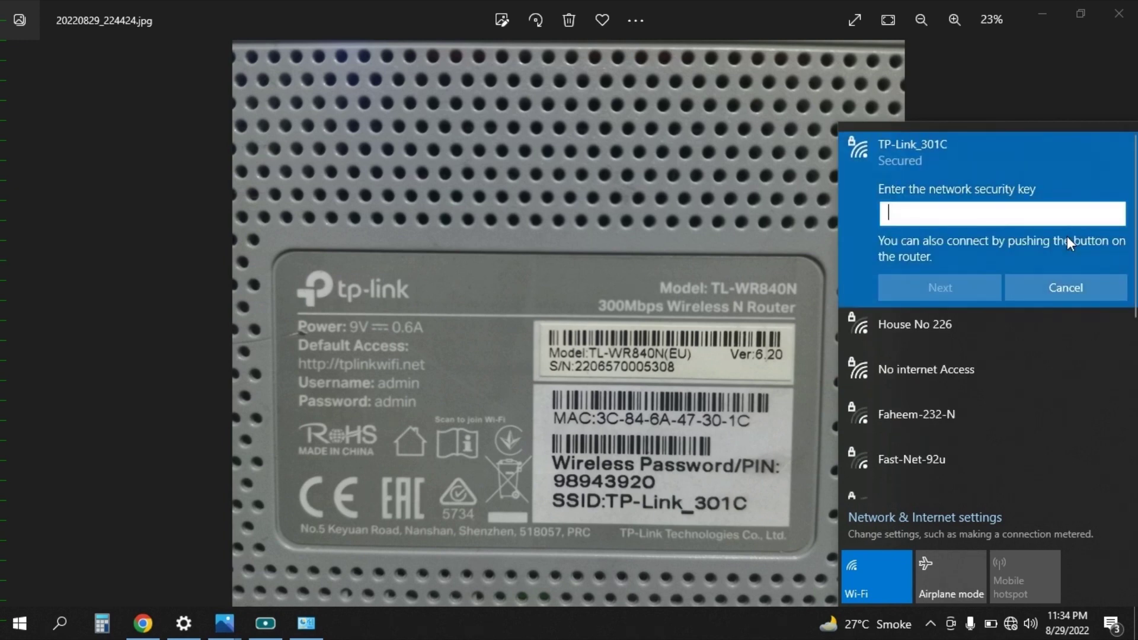
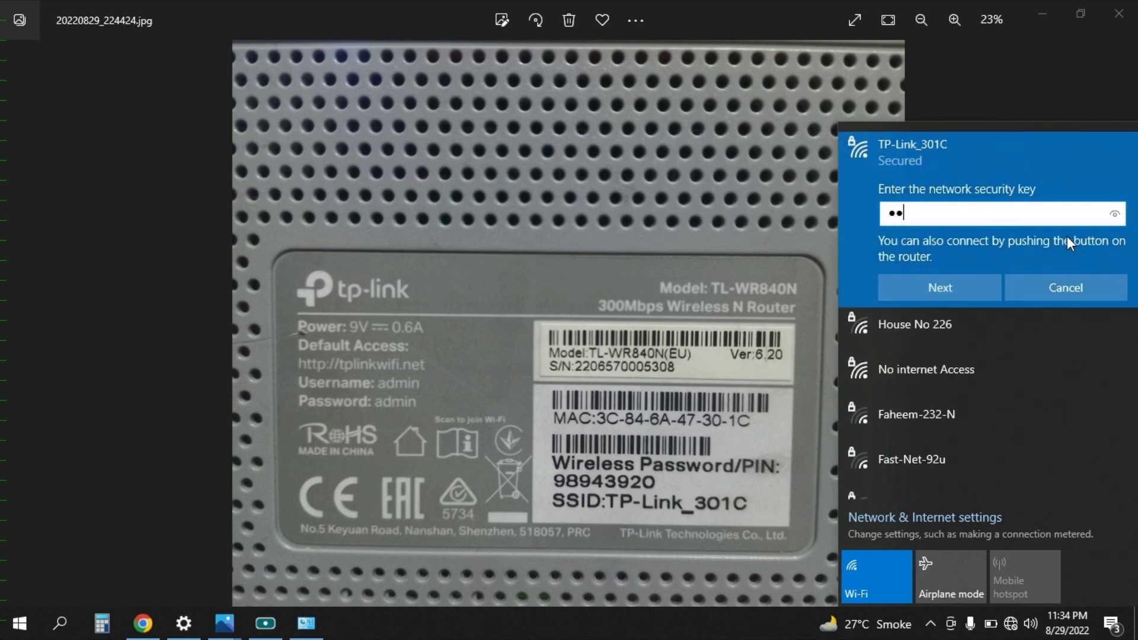
key("Return")
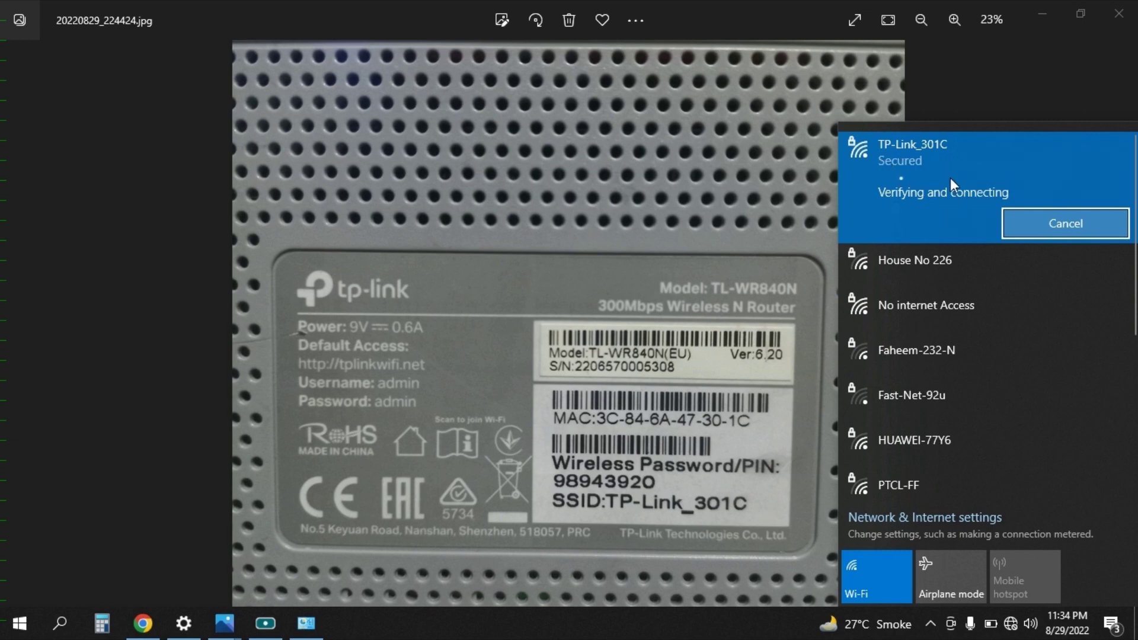
left_click(1043, 12)
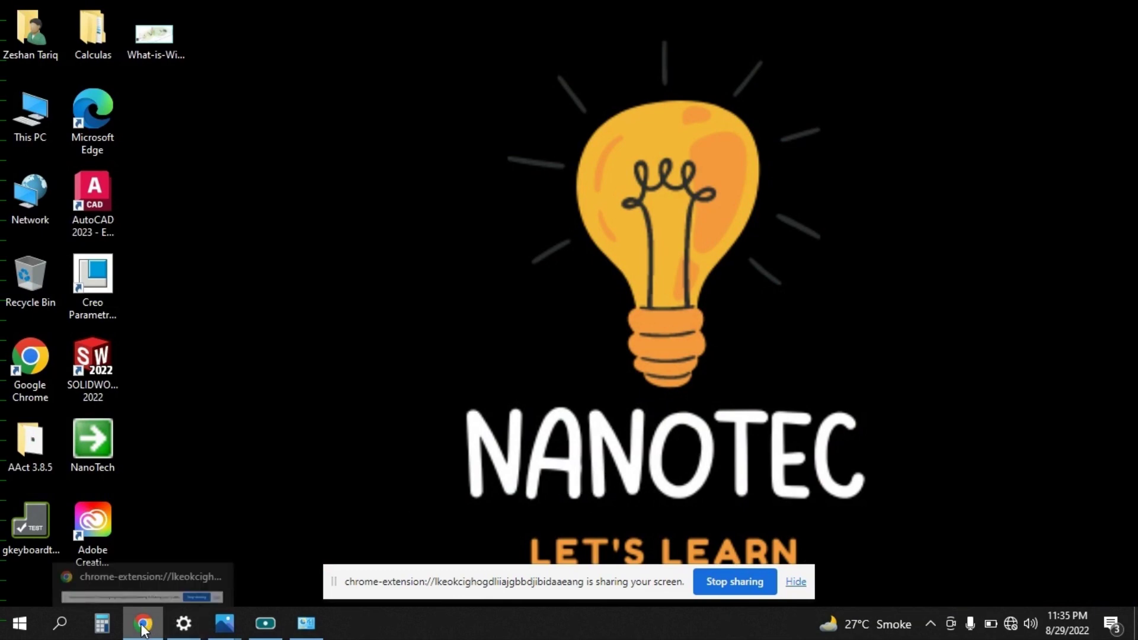
Launch Chrome from Windows search and load the router admin page at 192.168.0.1.
left_click(68, 635)
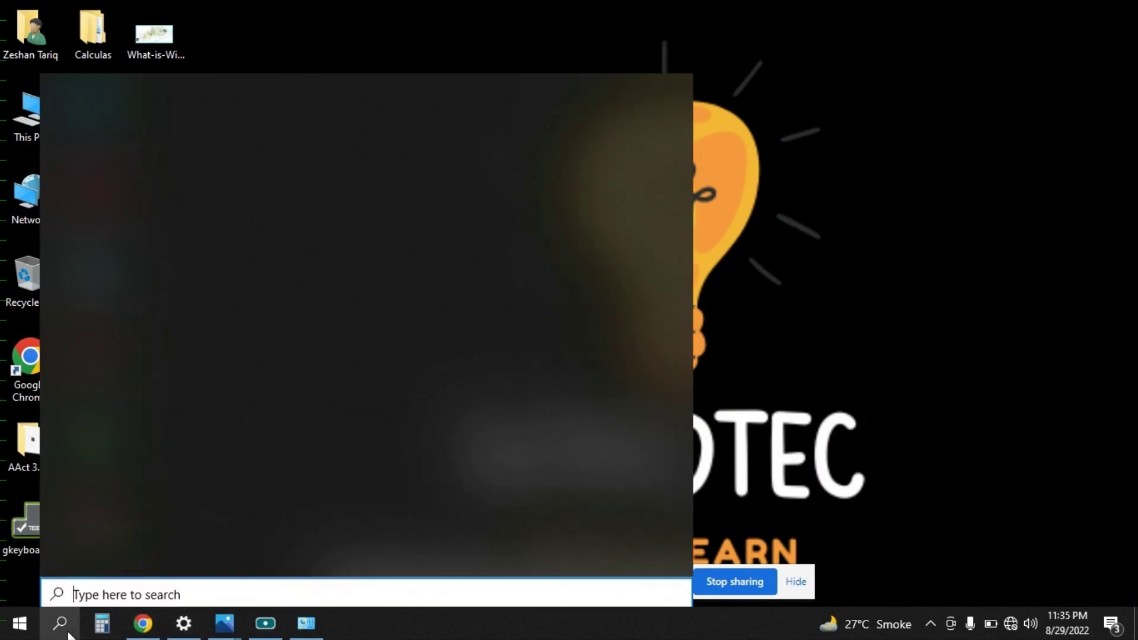
type("chrome")
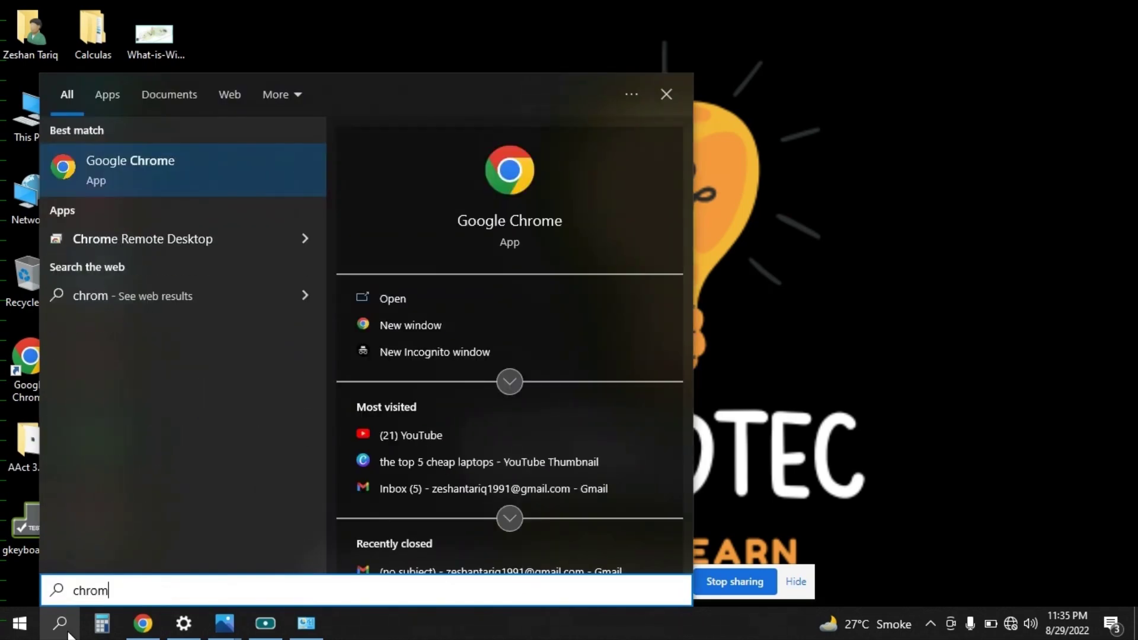
key("Return")
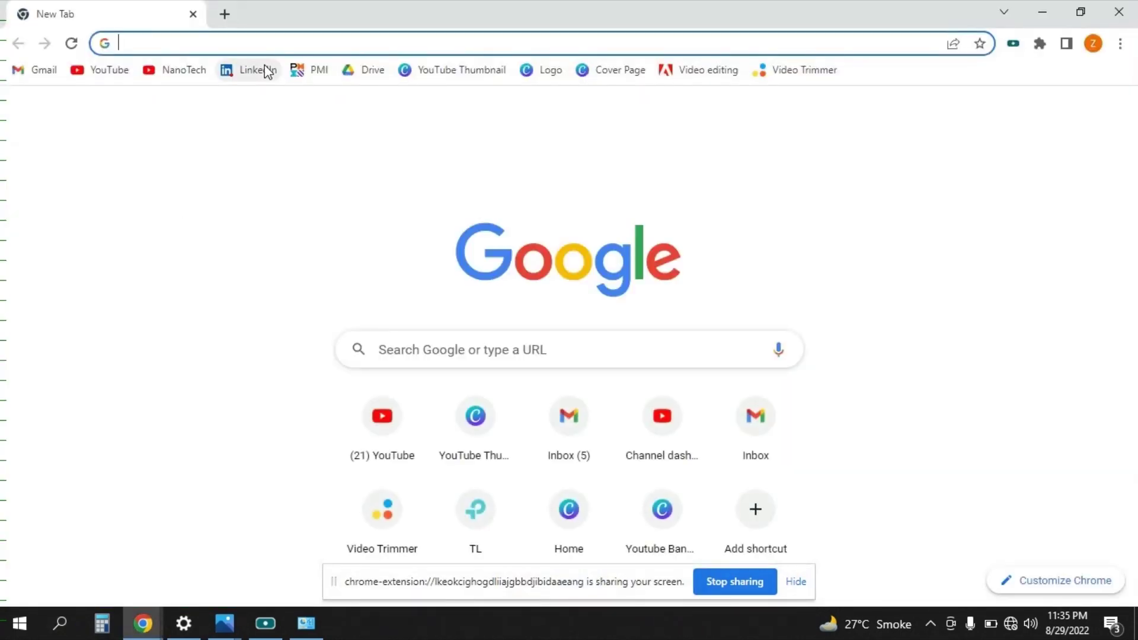
left_click(212, 42)
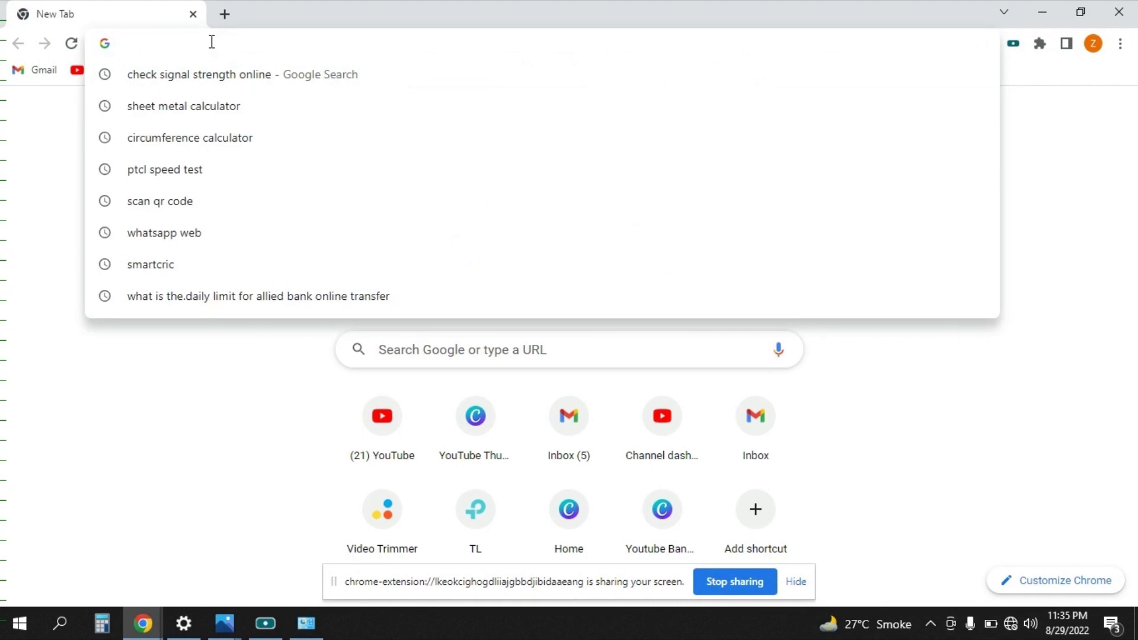
type("192")
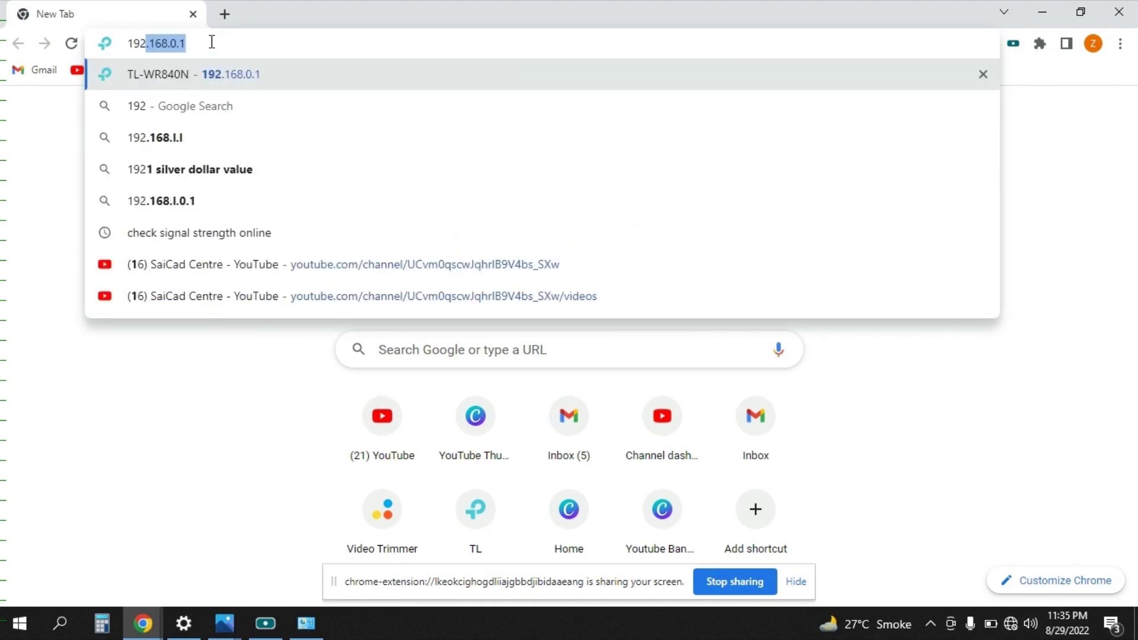
type(".168.0")
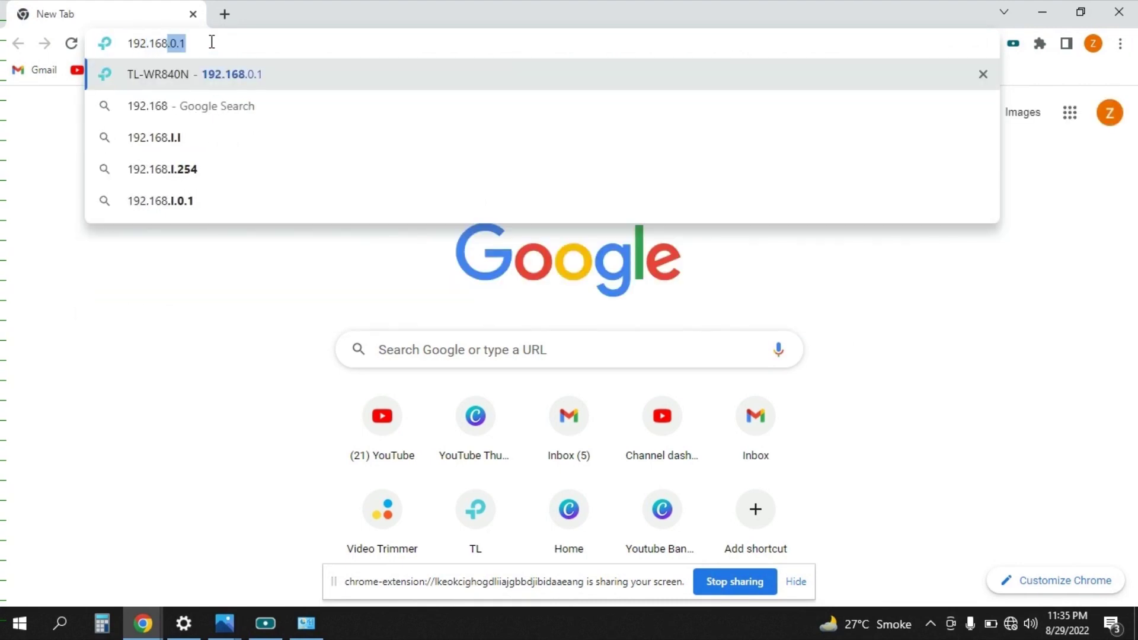
type(".1")
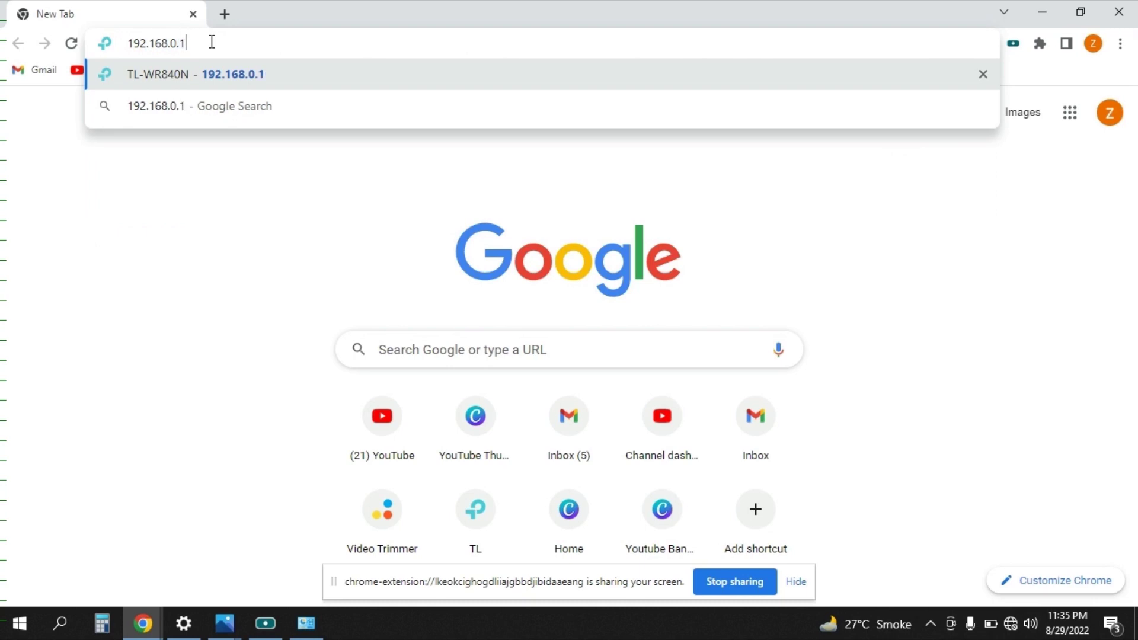
left_click(797, 584)
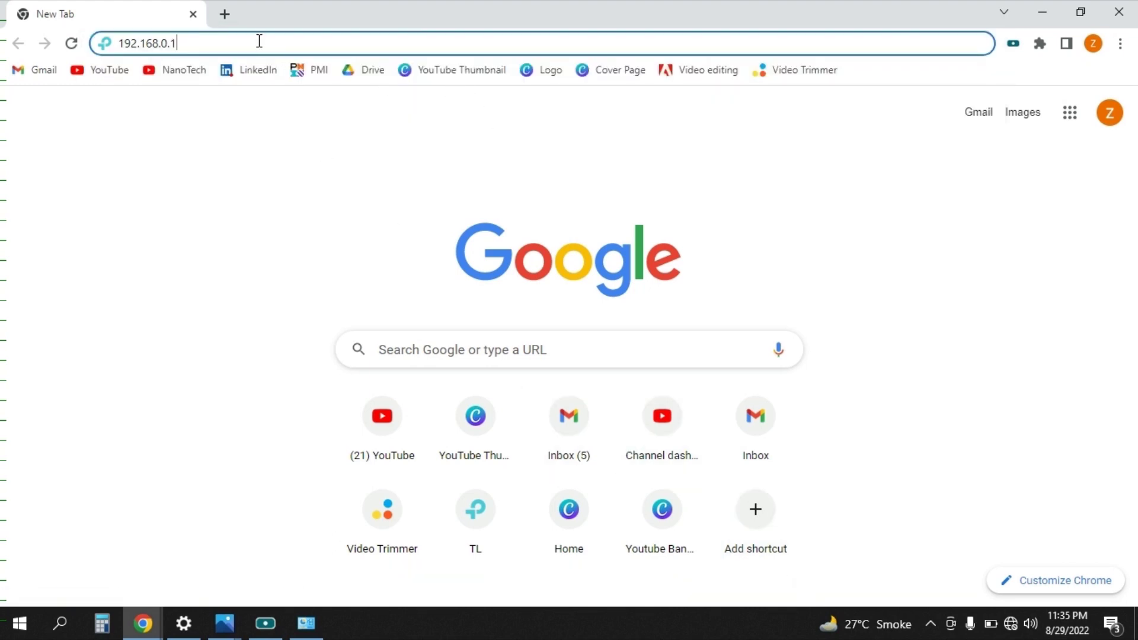
key("Return")
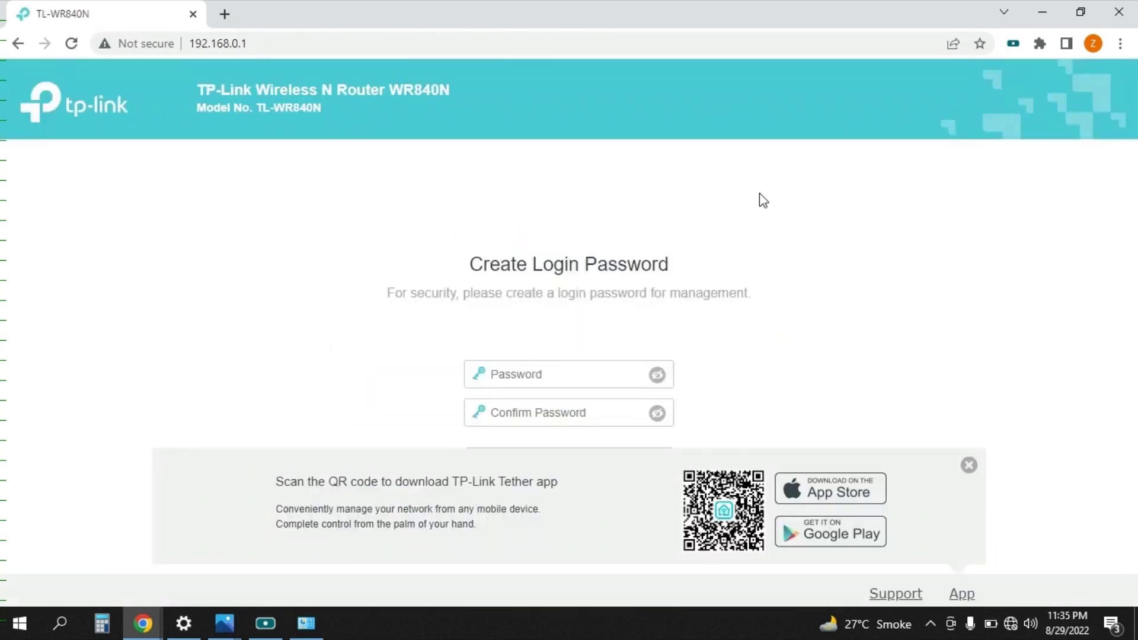
Dismiss the Tether banner, then create and confirm a new router login password.
left_click(970, 467)
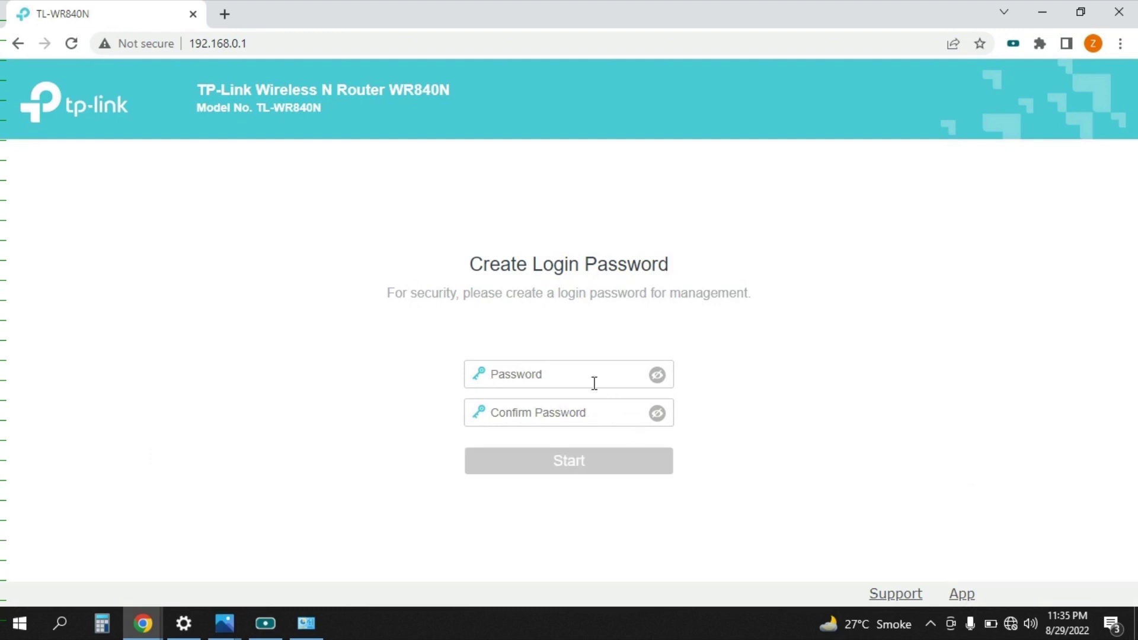
left_click(575, 376)
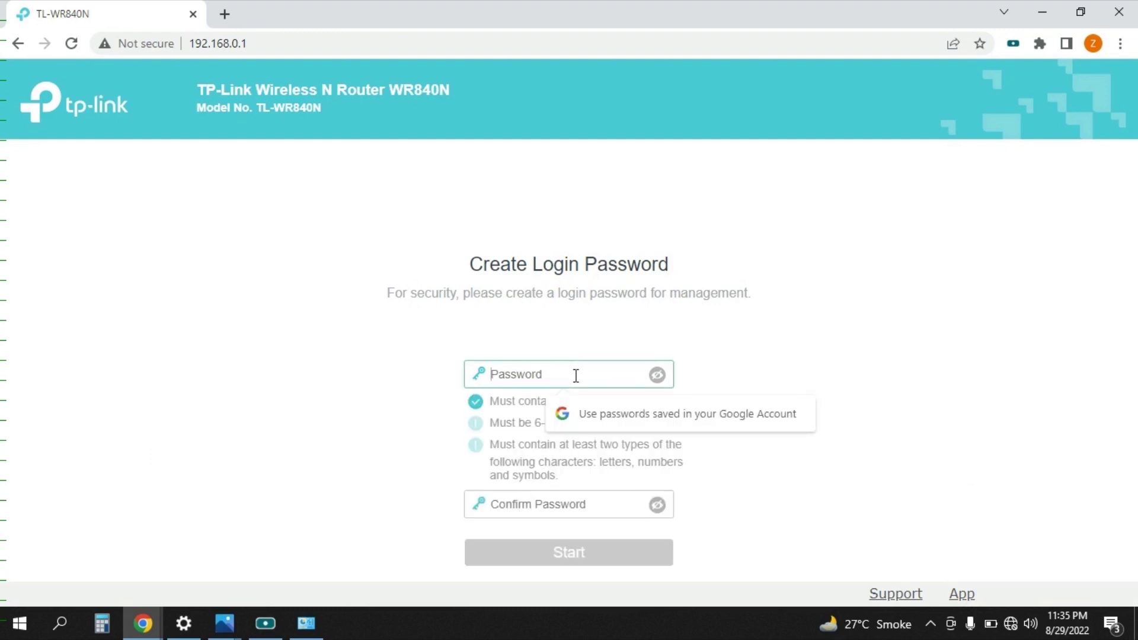
type("•••••••••••")
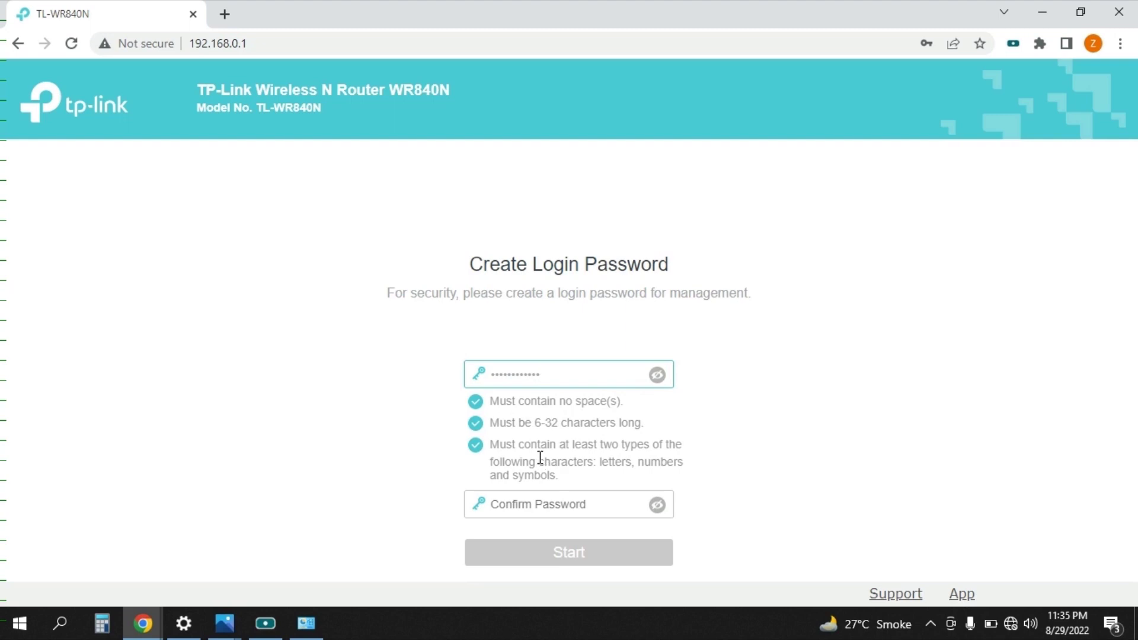
left_click(528, 505)
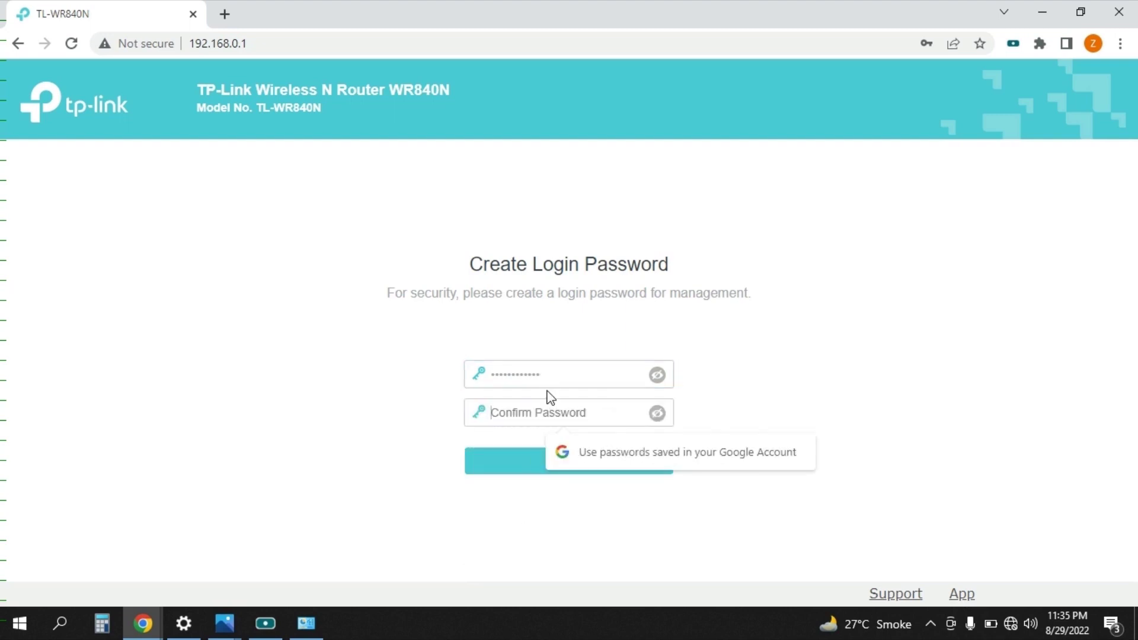
type("********")
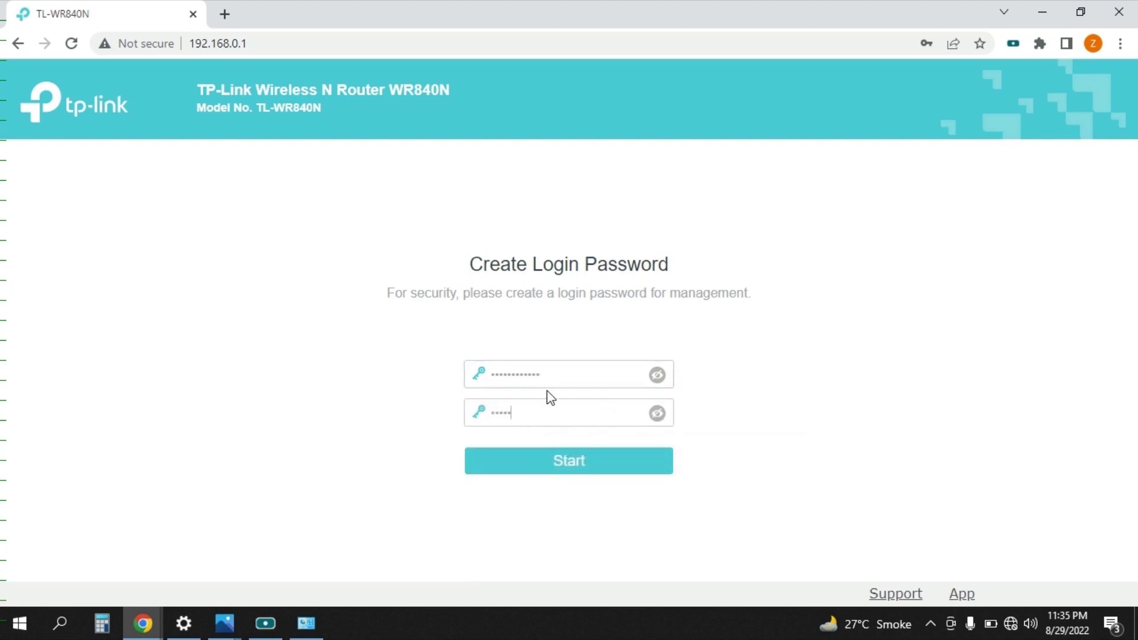
type("**")
left_click(556, 475)
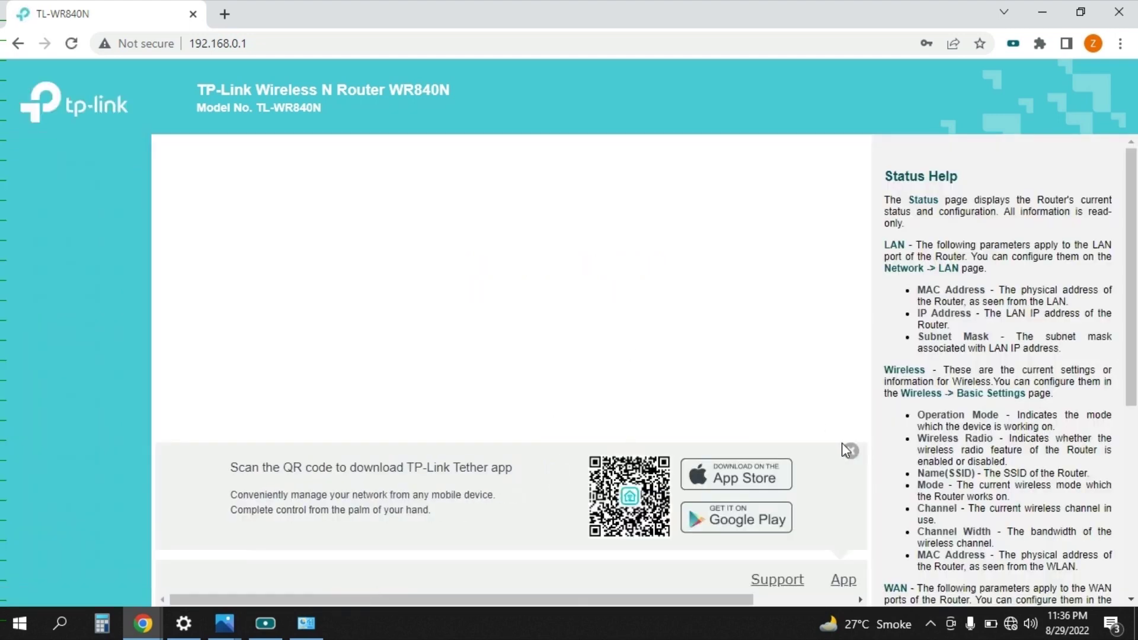
Dismiss the Tether app banner and highlight the router model title in the header.
left_click(850, 451)
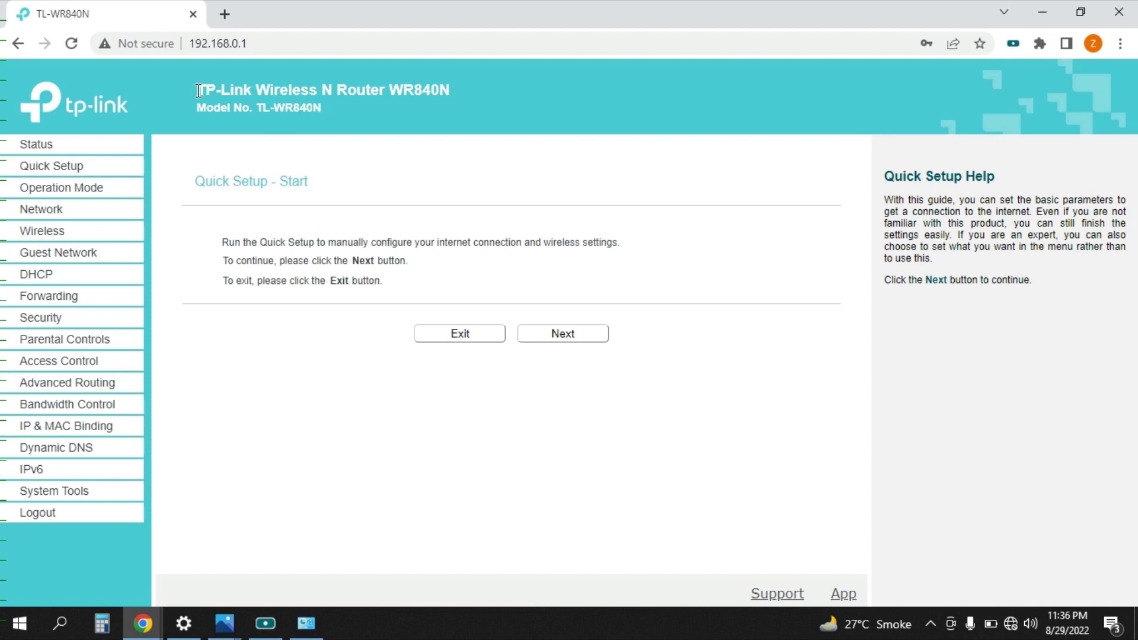
left_click_drag(201, 89, 448, 93)
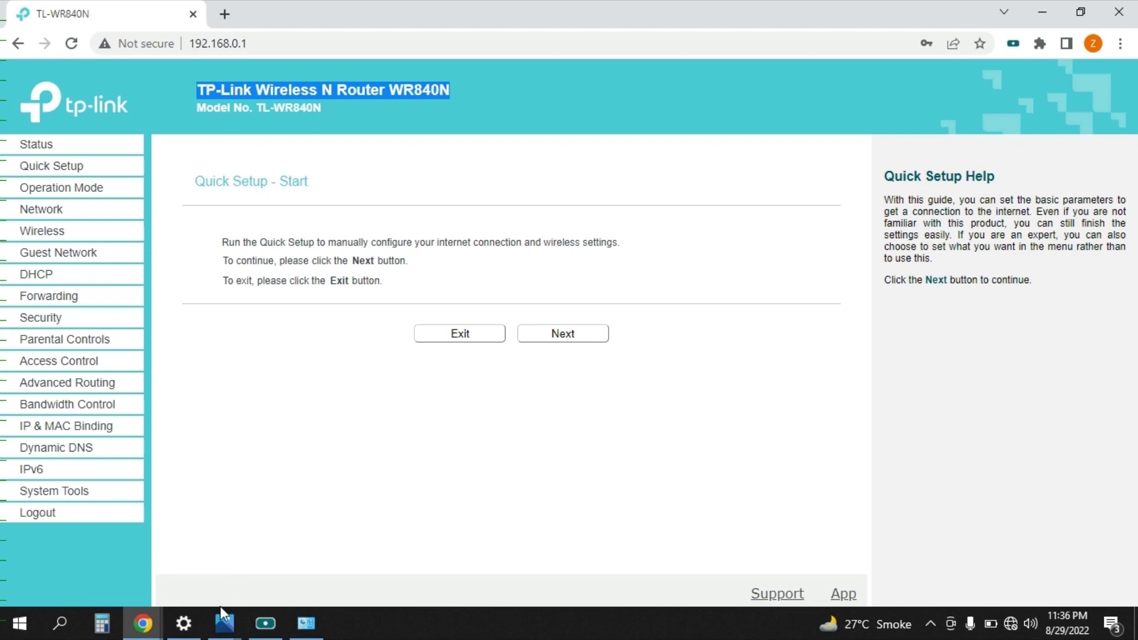
mouse_move(224, 622)
left_click(127, 549)
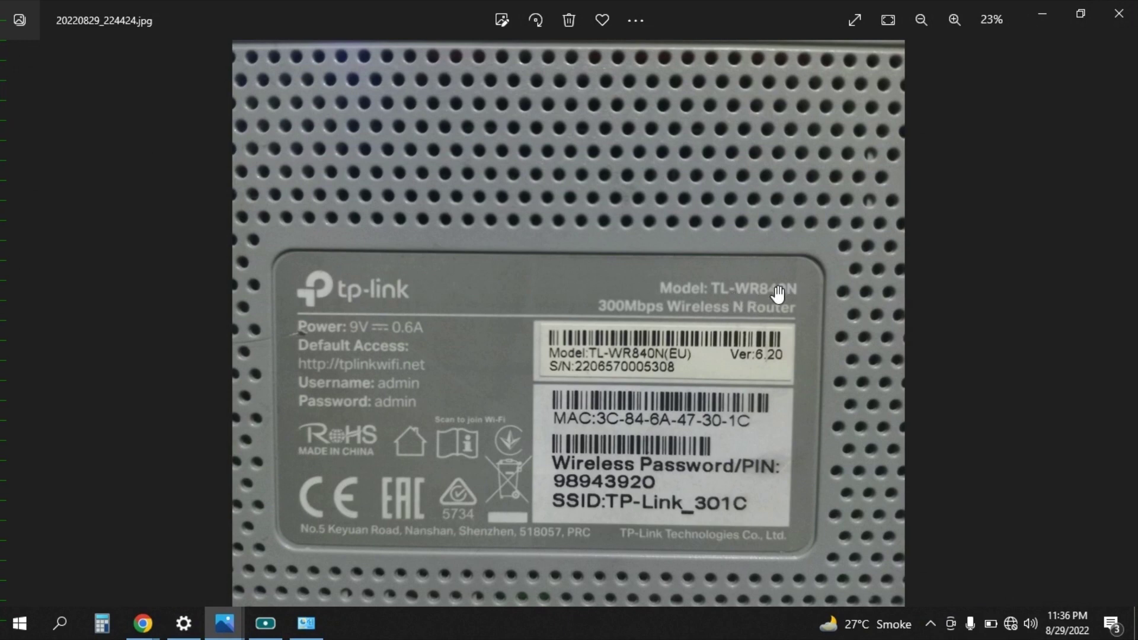
left_click(1047, 15)
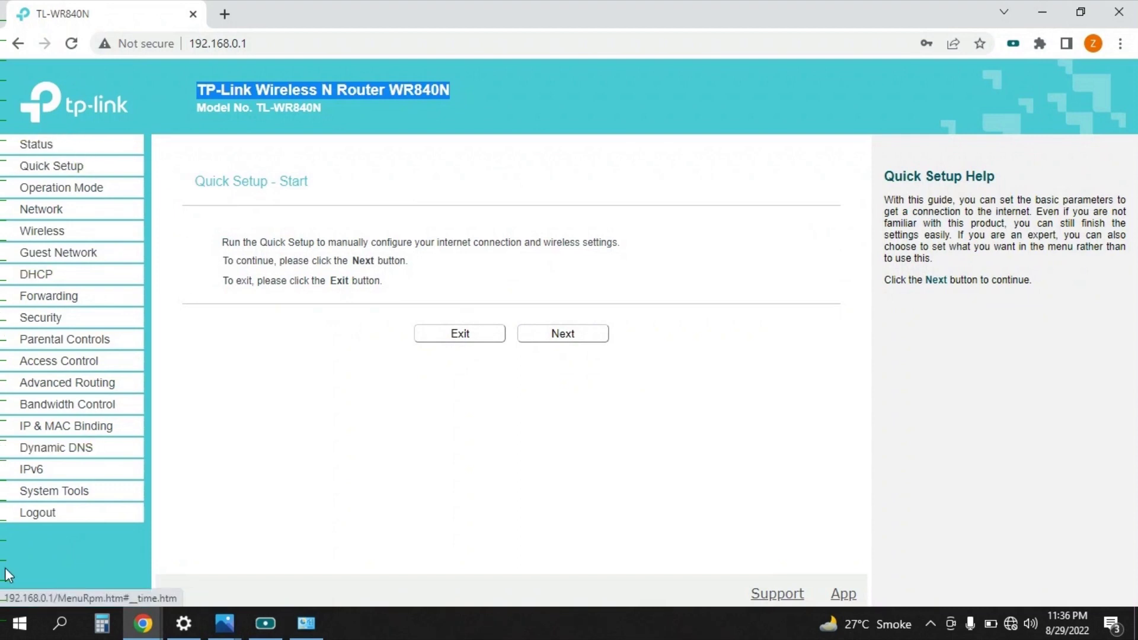
Start Quick Setup, choose Range Extender as the operation mode, and continue to the network scan.
left_click(73, 172)
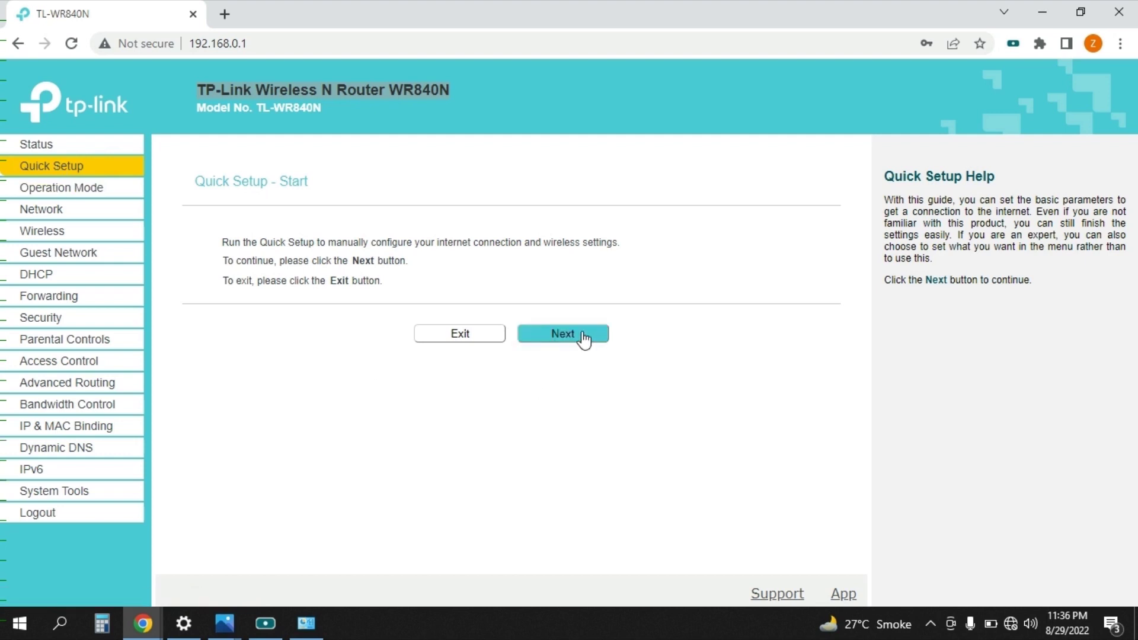
left_click(563, 333)
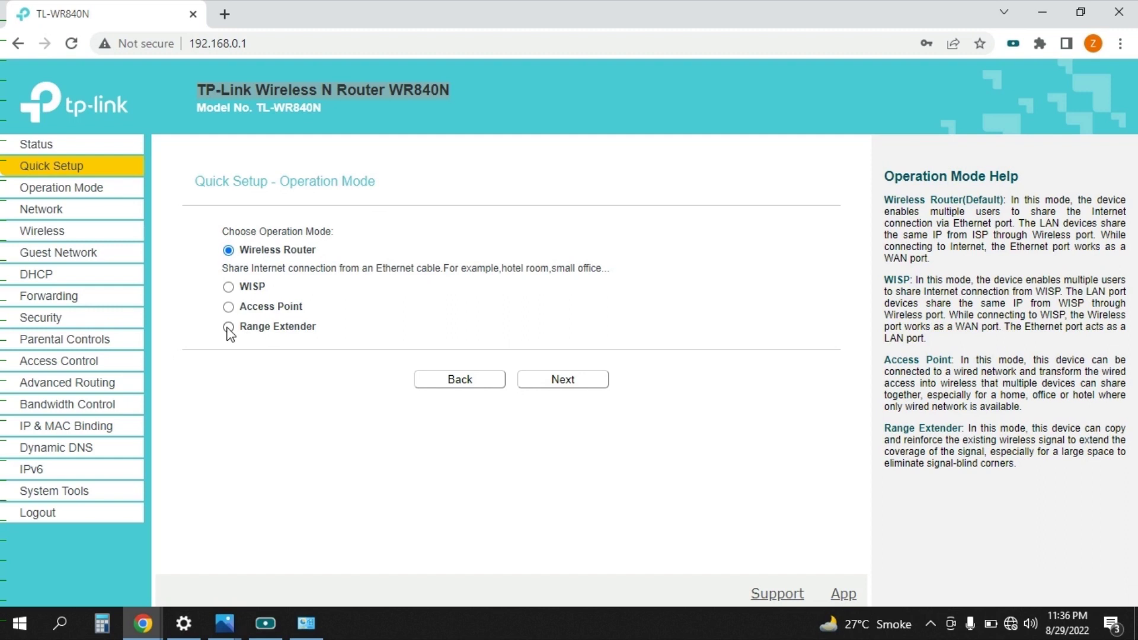
left_click(229, 327)
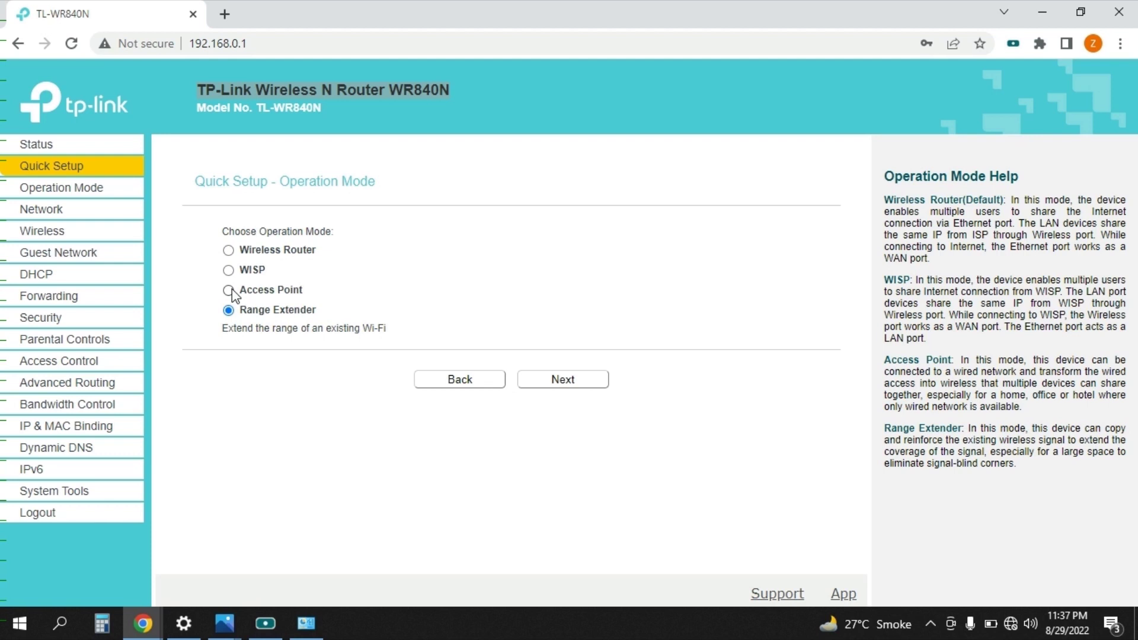
left_click(229, 292)
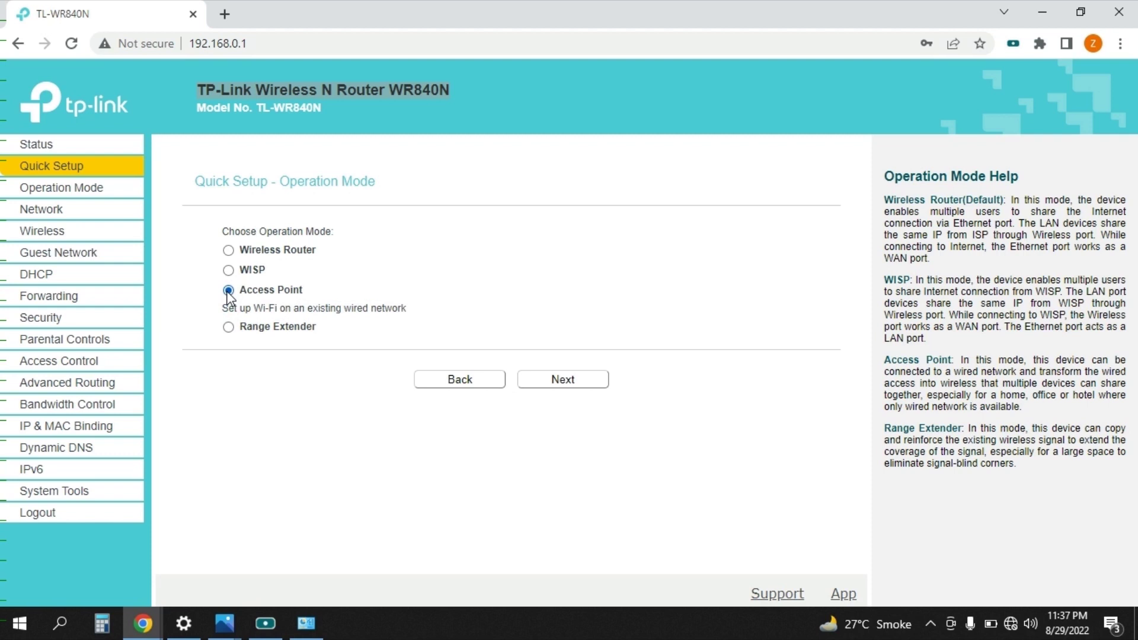
left_click(229, 327)
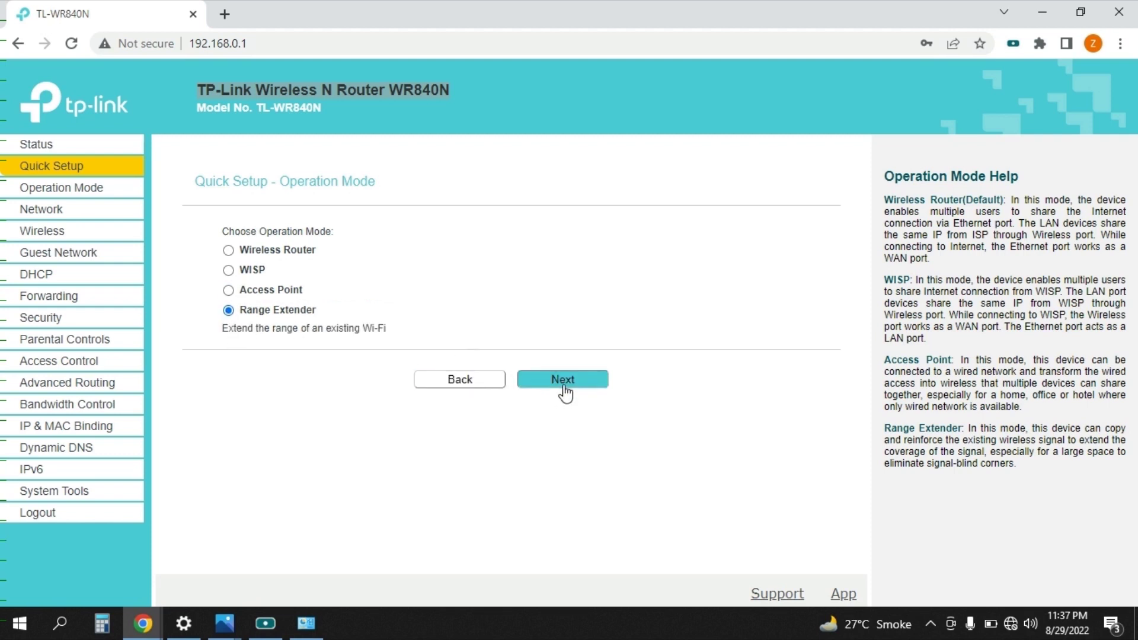
left_click(564, 383)
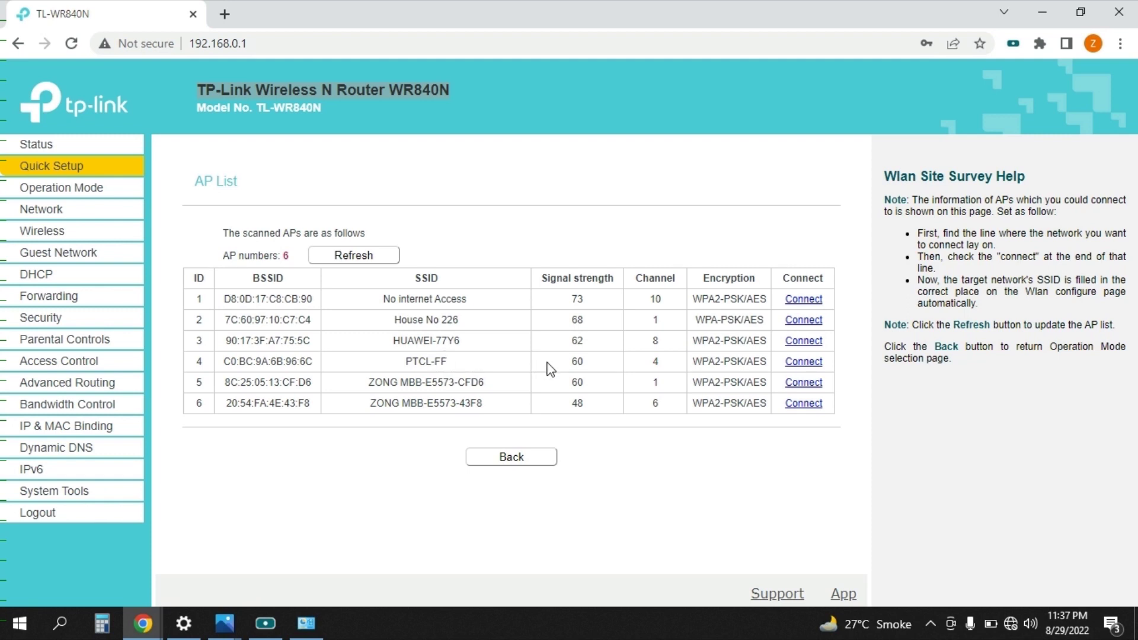
Connect to PTCL-FF (ID 4) in the AP List.
left_click(813, 362)
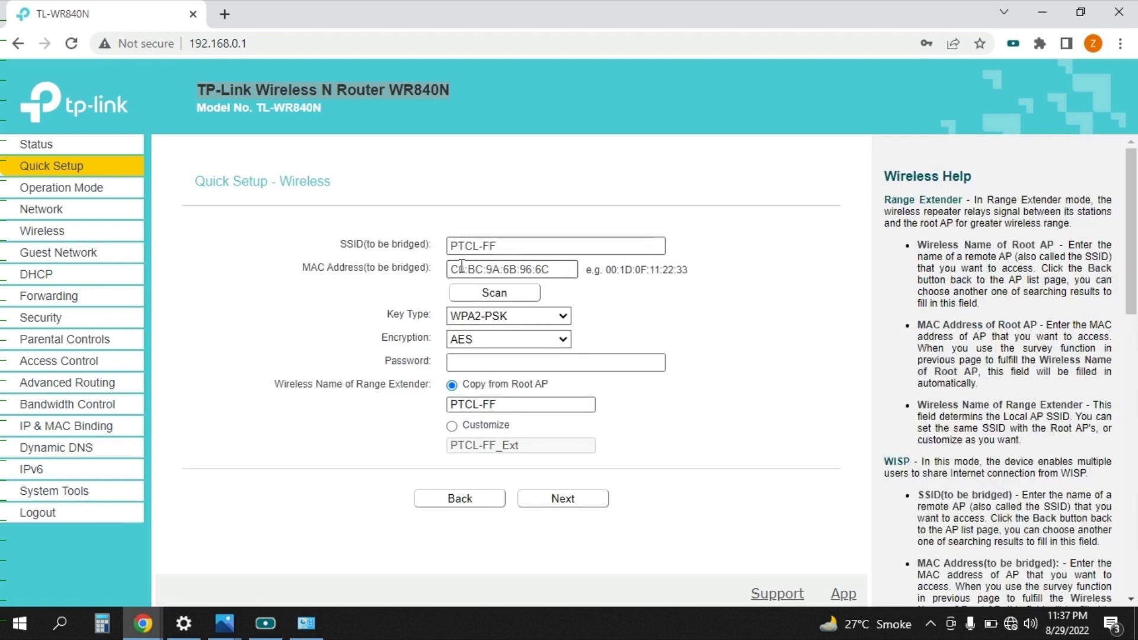
Enter the PTCL-FF Wi-Fi password and continue to Network Setting.
left_click(464, 364)
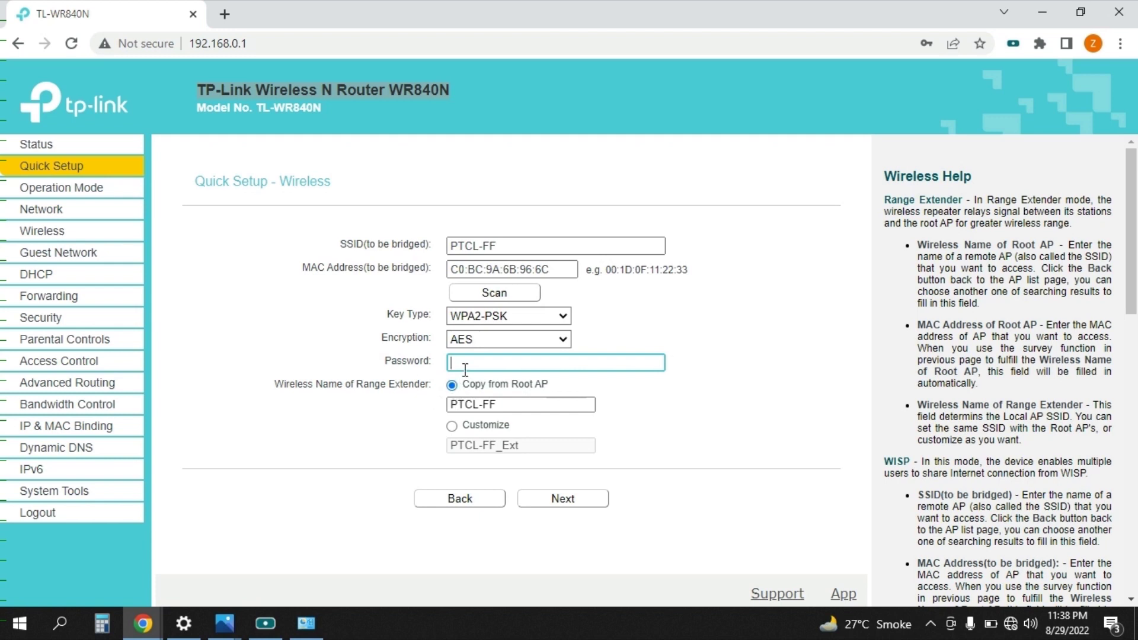
left_click(562, 501)
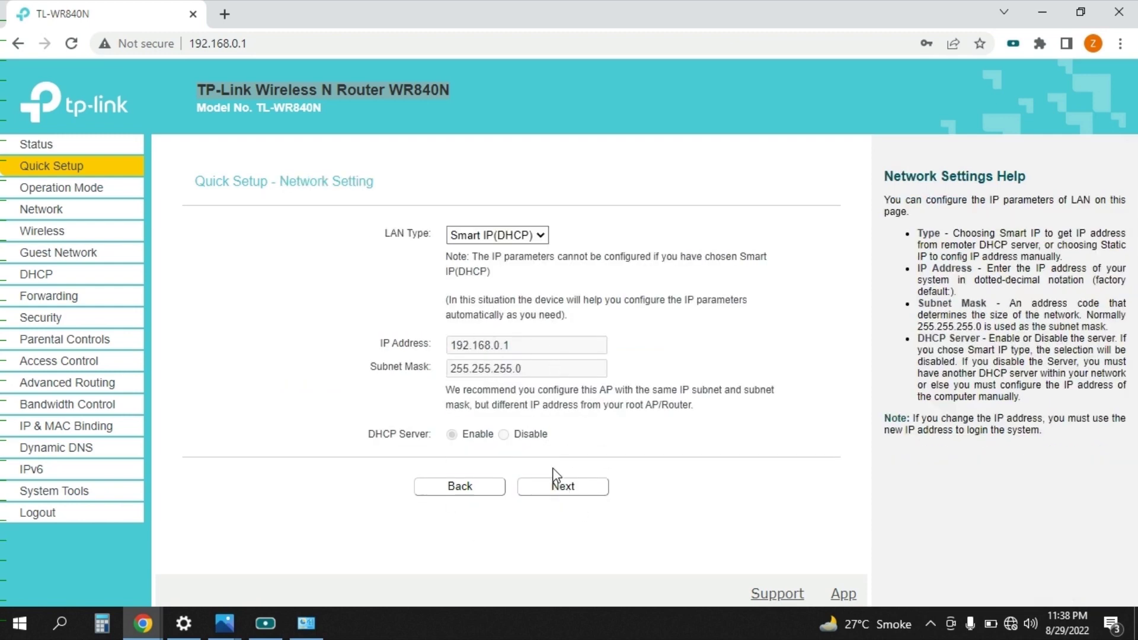
Accept the Smart IP (DHCP) network setting, review the settings, and finish to reboot the router.
left_click(556, 486)
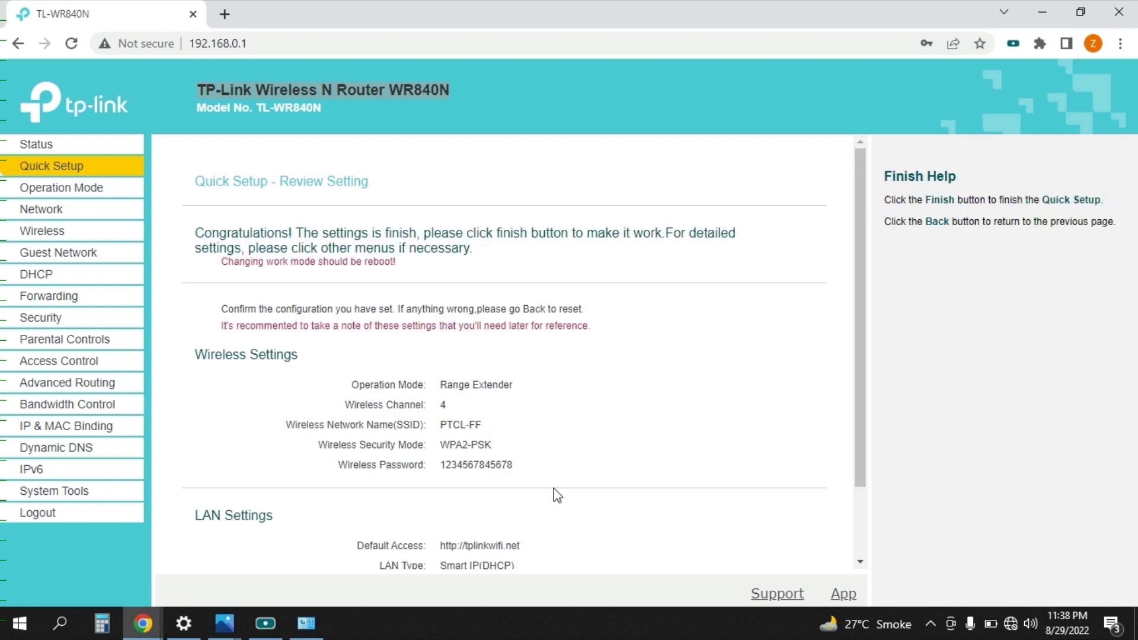
scroll(557, 495, "down", 2)
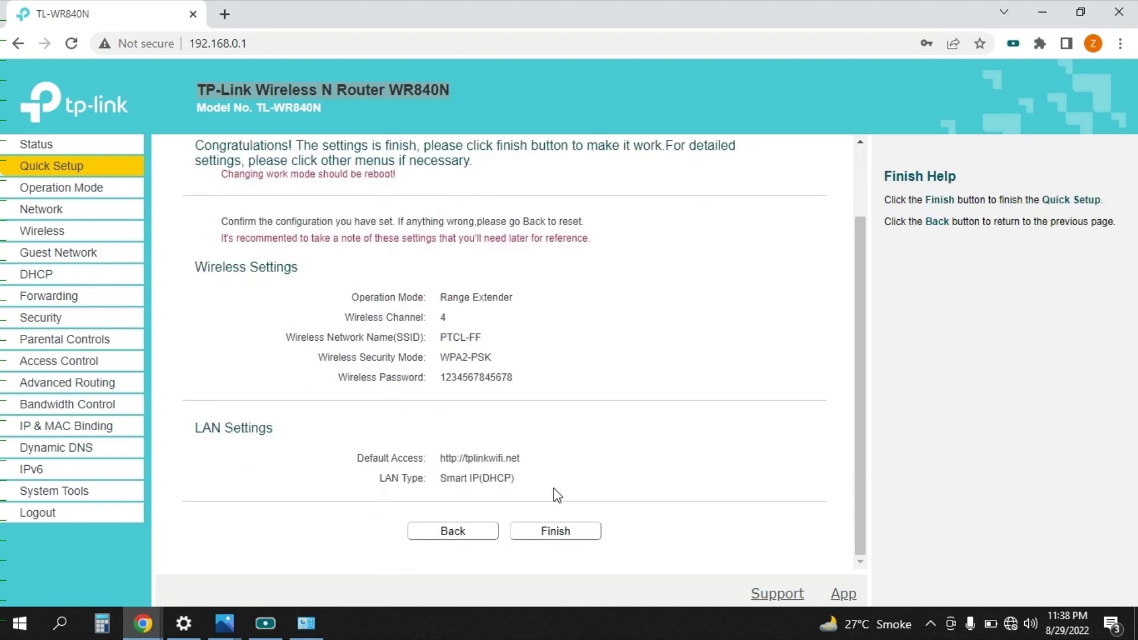
left_click(567, 537)
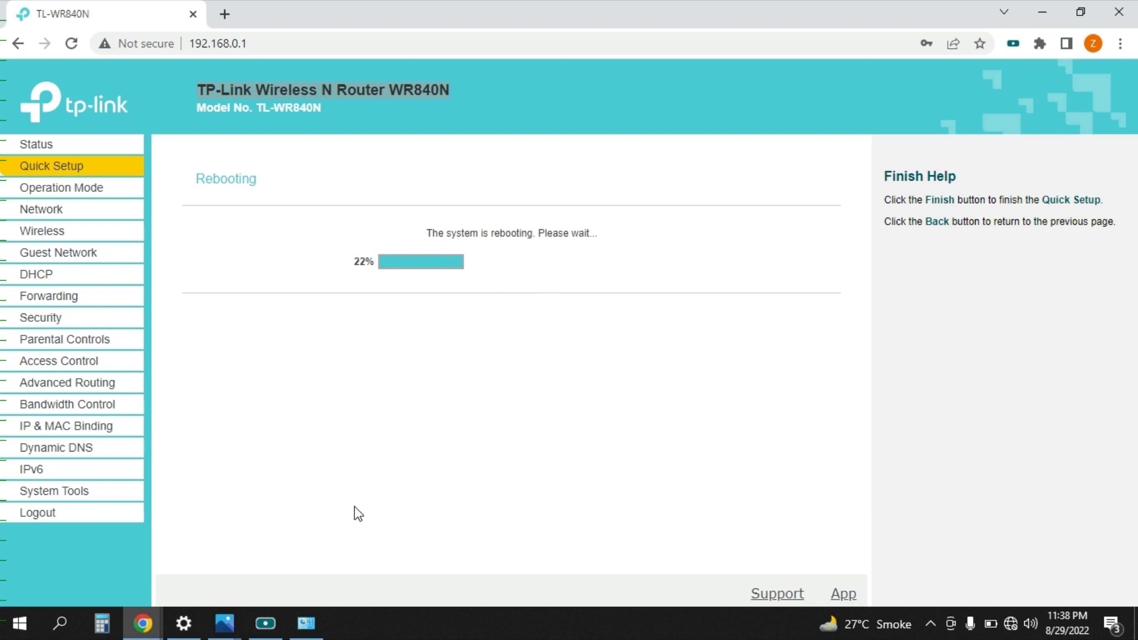
View the router-lights photo in Photos, then minimize it to follow the router reboot.
mouse_move(236, 634)
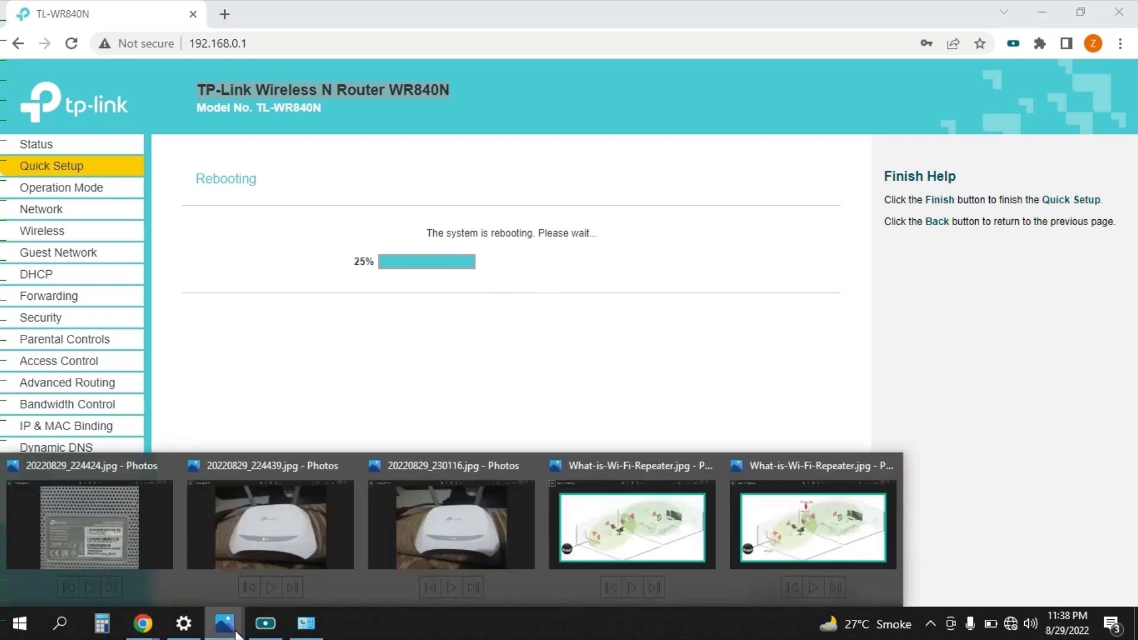
left_click(252, 546)
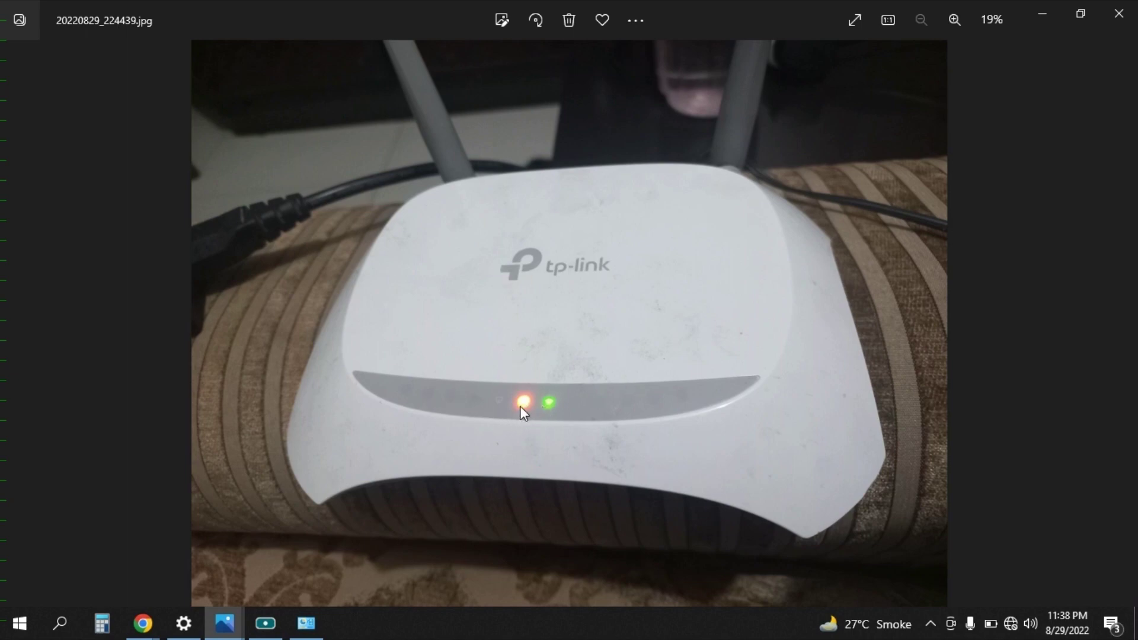
left_click(1045, 14)
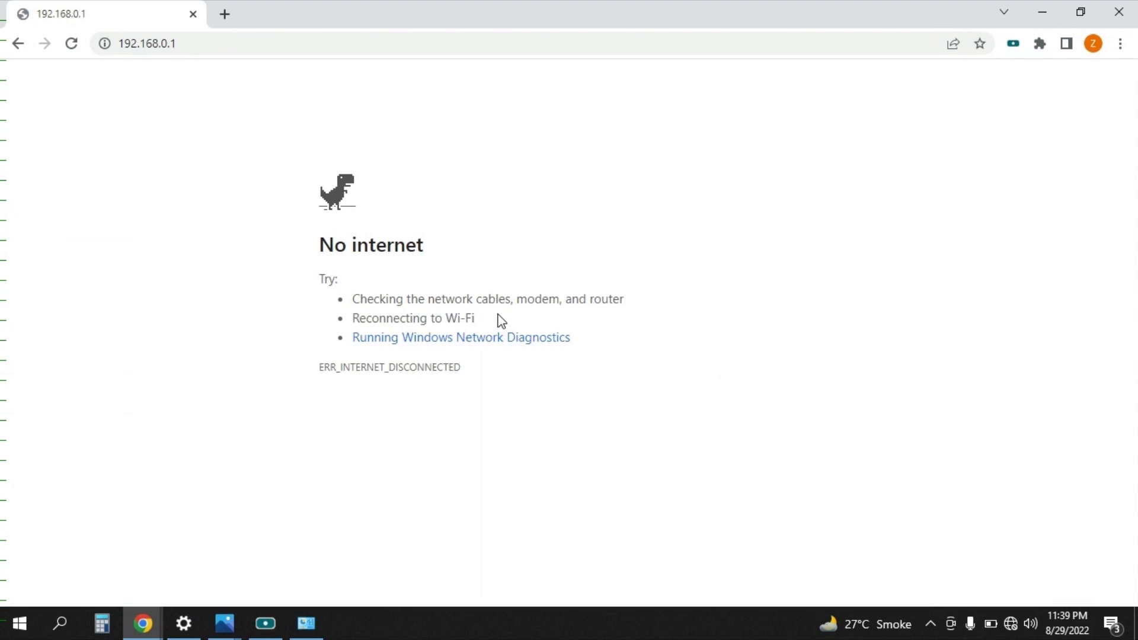
Minimize Chrome, bring the router admin page back, then minimize it again.
left_click(1044, 12)
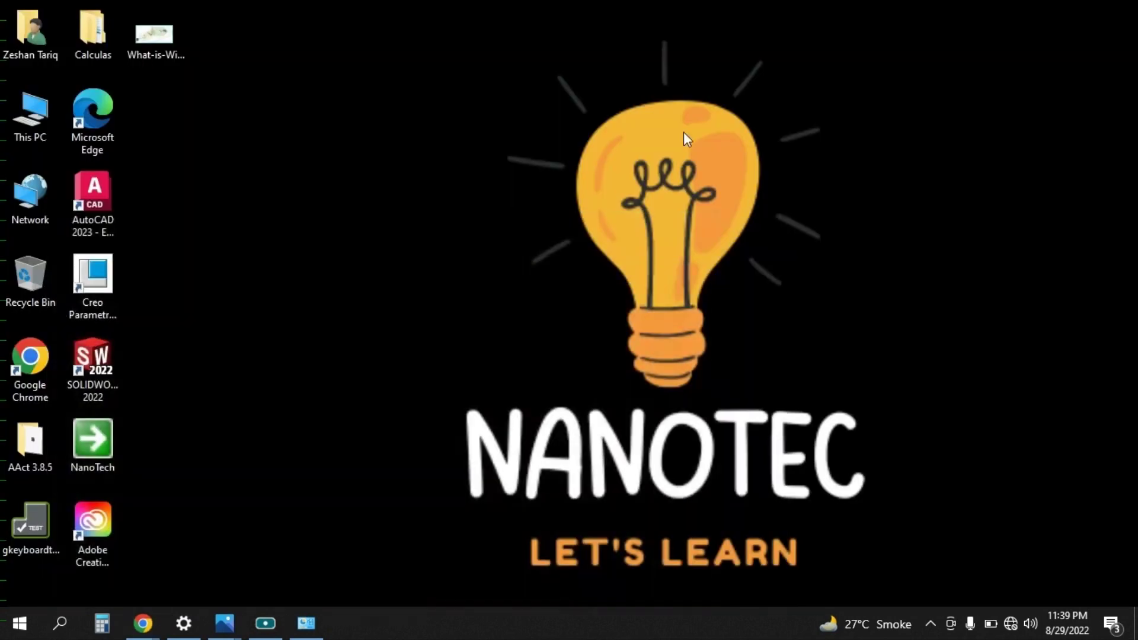
mouse_move(142, 622)
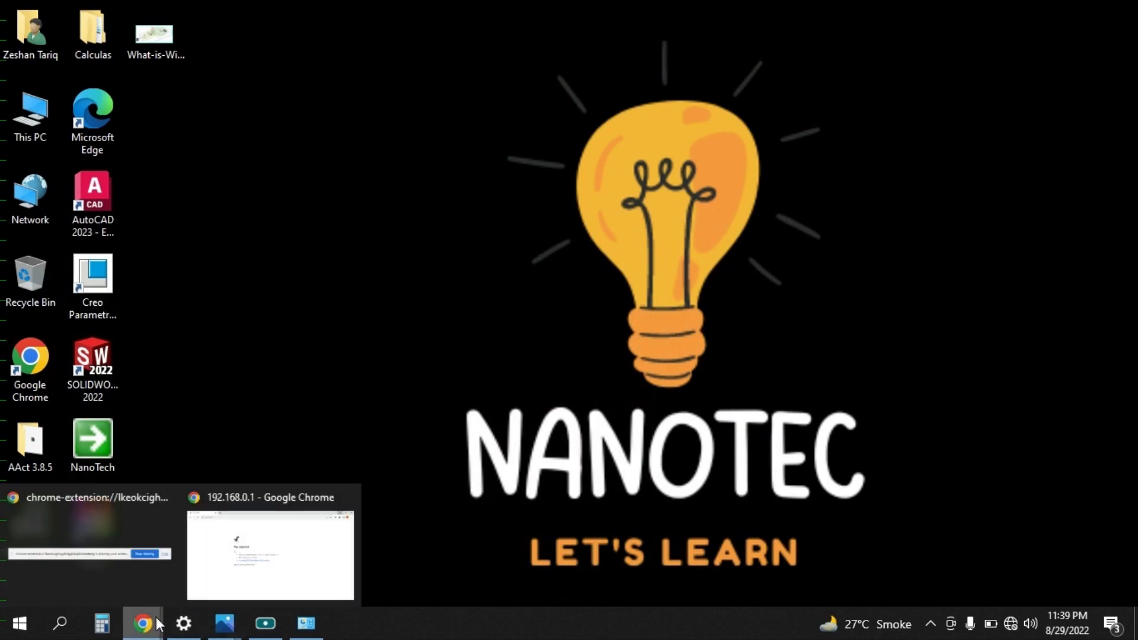
left_click(271, 515)
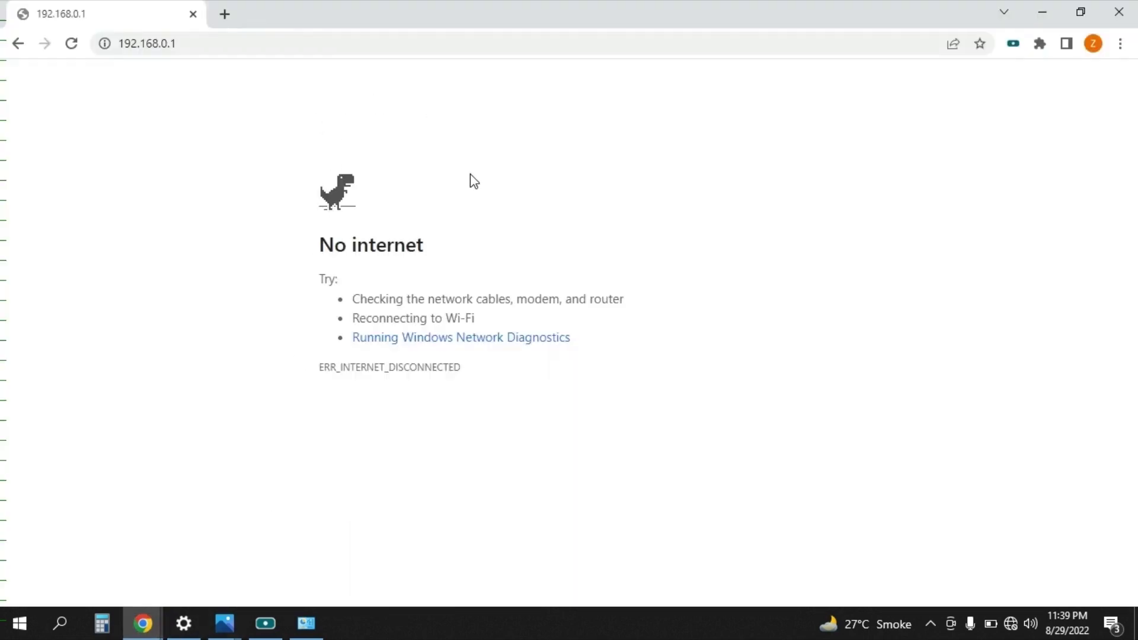
left_click(1042, 14)
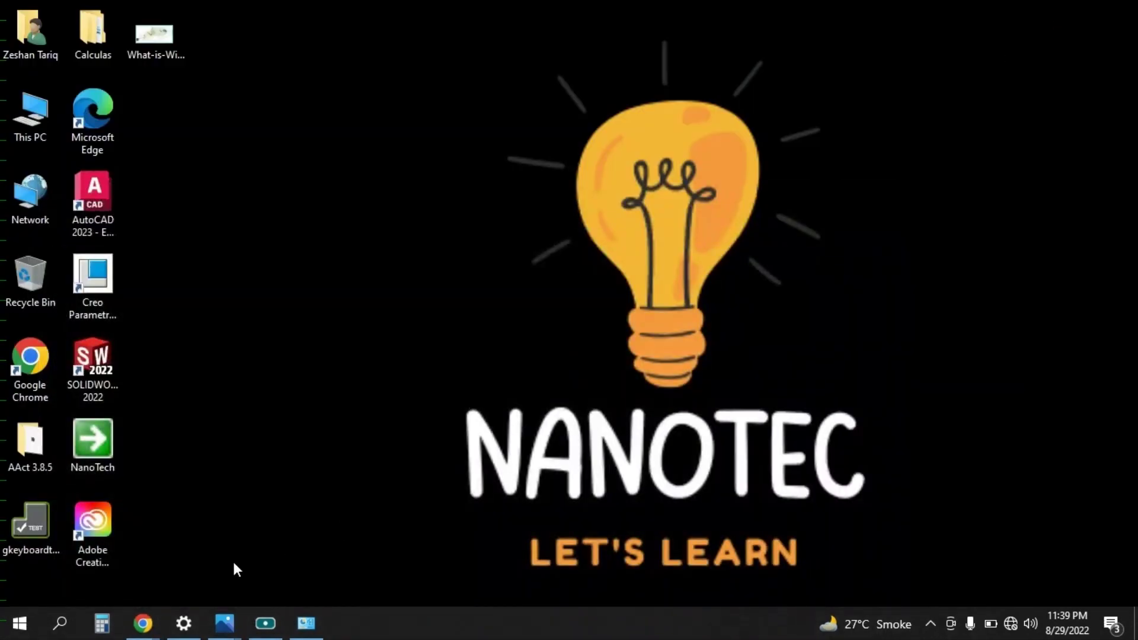
Check the router photo showing two green lights, then open What-is-Wi-Fi-Repeater.jpg.
mouse_move(236, 627)
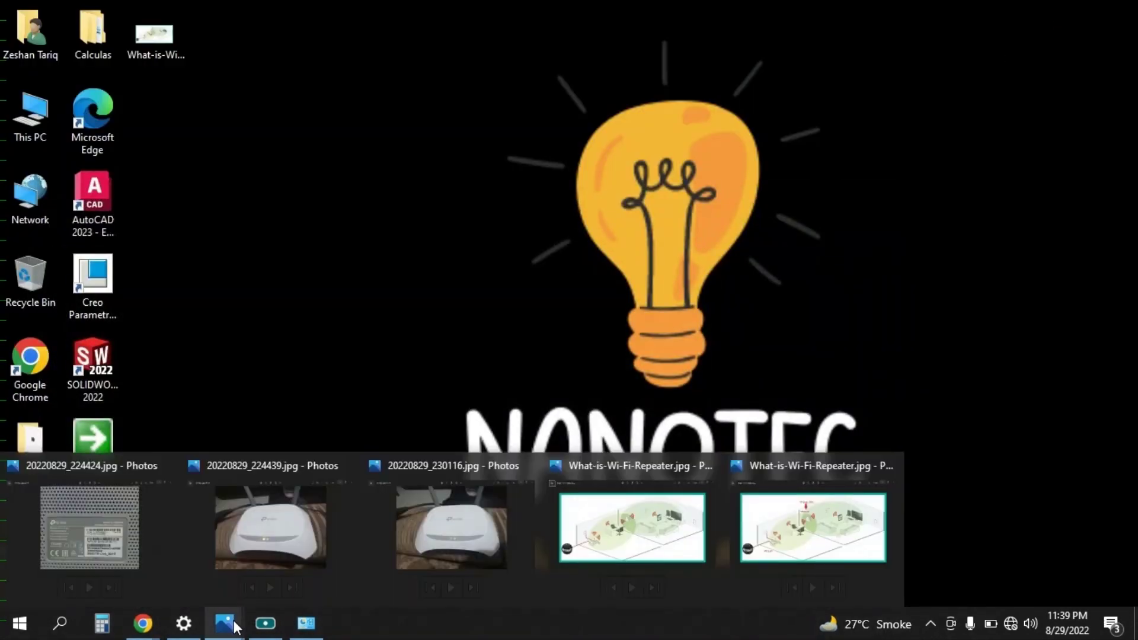
left_click(436, 531)
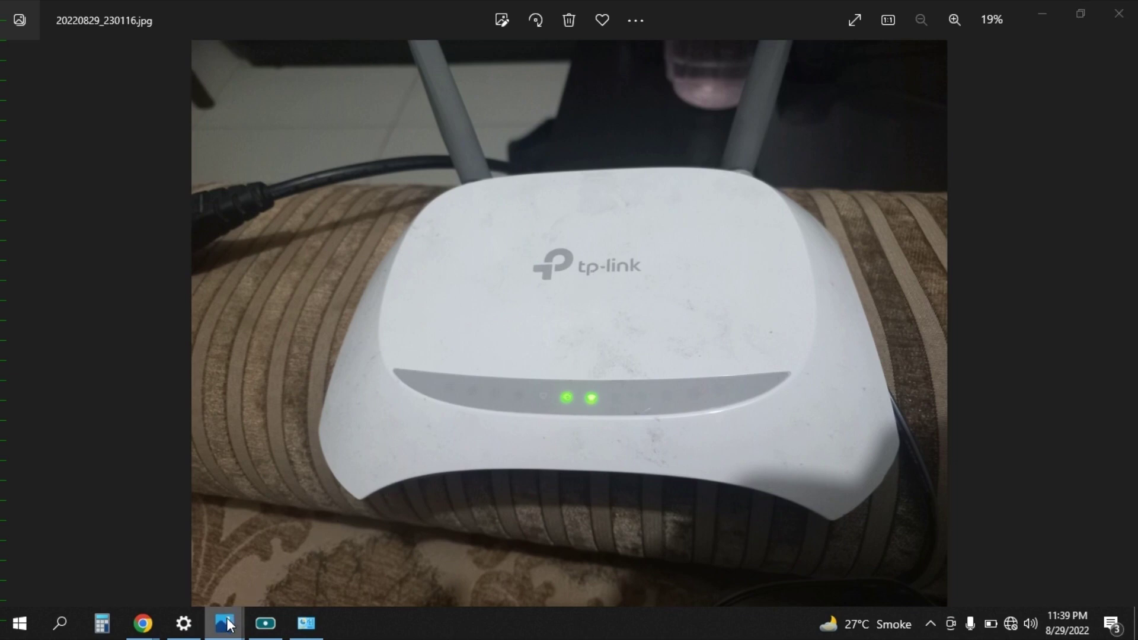
mouse_move(230, 613)
left_click(792, 529)
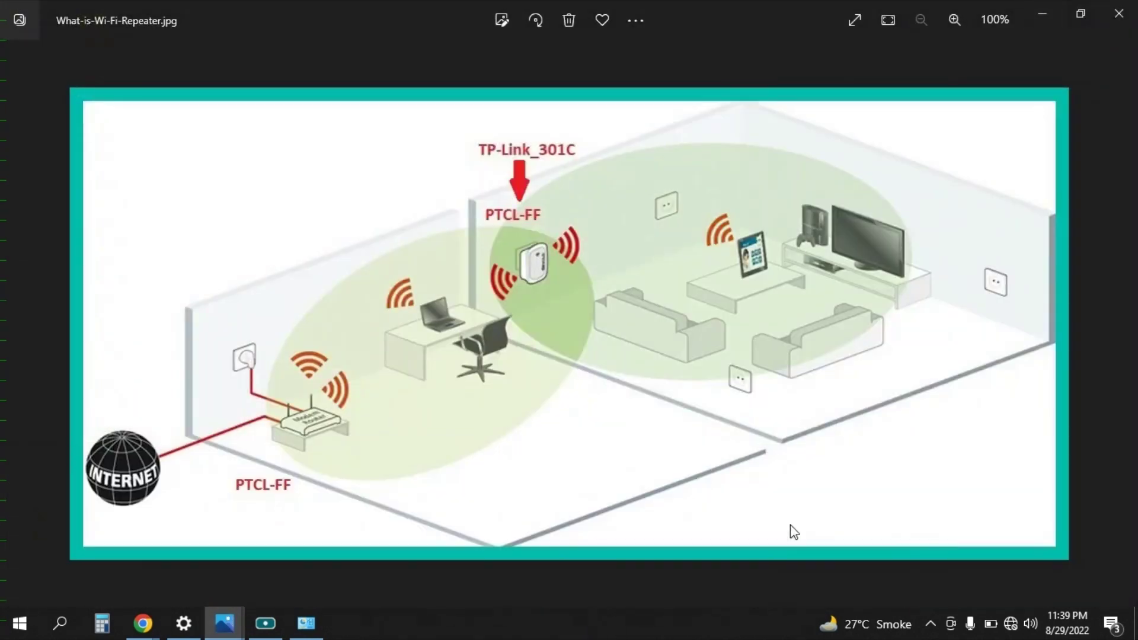